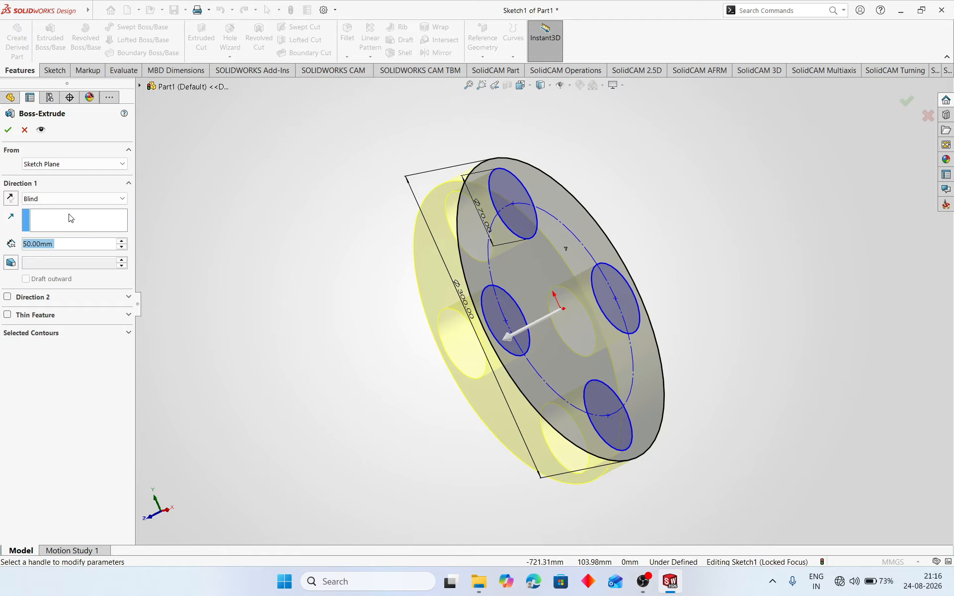
Extrude the disc profile with its four holes 50 mm blind from the sketch plane.
click(8, 130)
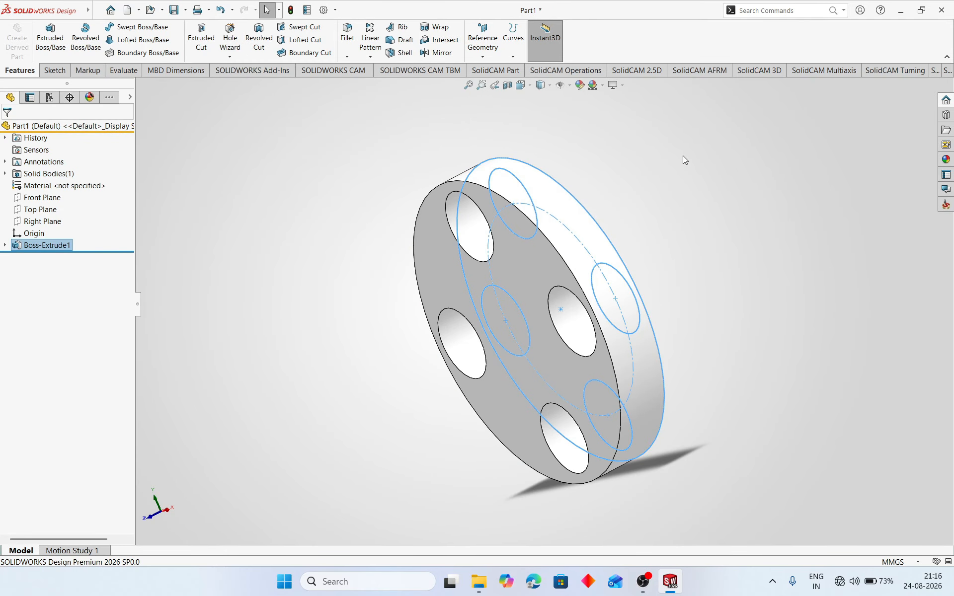
Draft the walls of the four holes by 10 degrees, using the disc's flat sketch-side face as the neutral plane.
middle_drag(683, 159, 711, 160)
drag(711, 160, 556, 169)
click(405, 40)
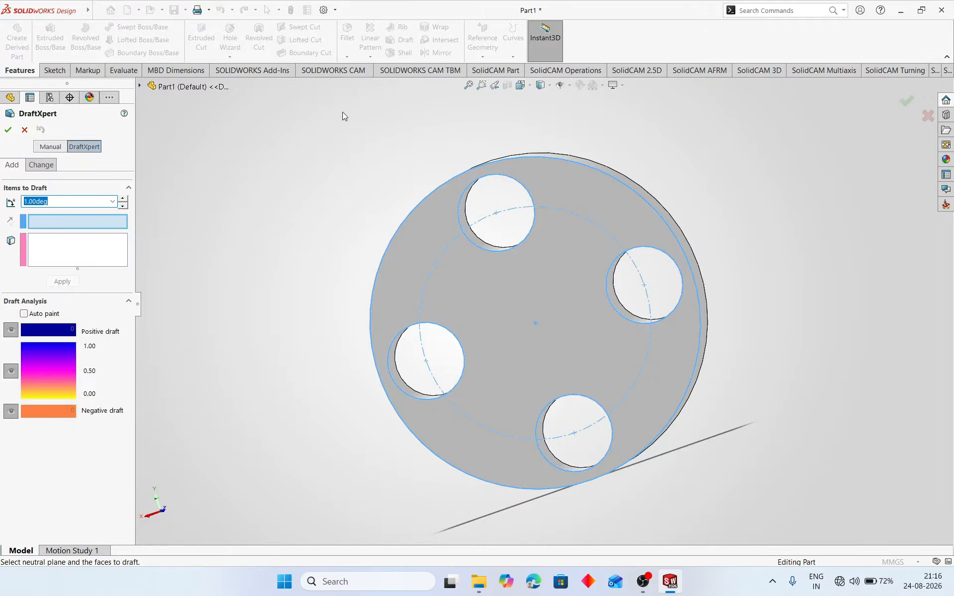
double_click(123, 199)
double_click(123, 199)
double_click(123, 199)
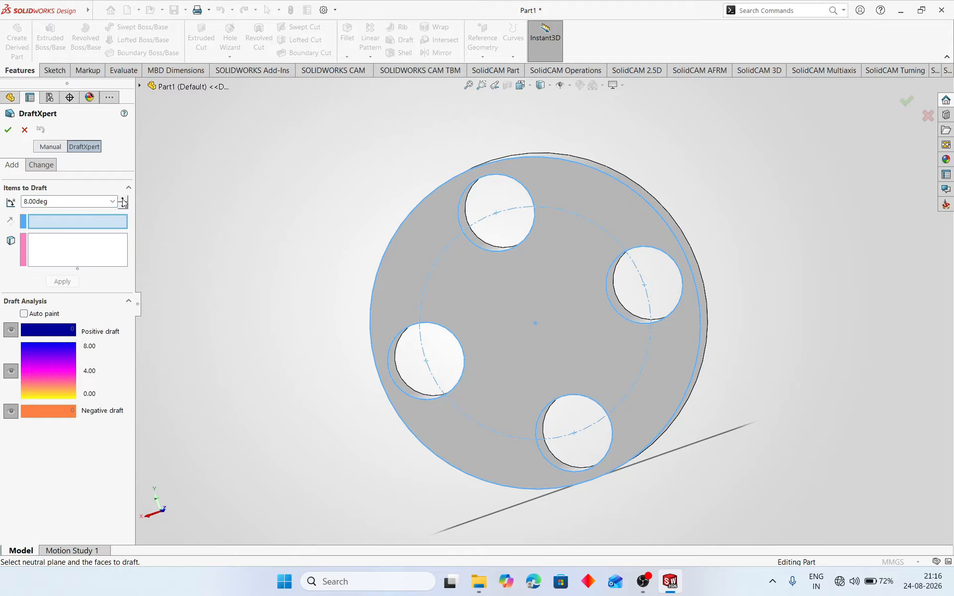
double_click(123, 199)
click(123, 199)
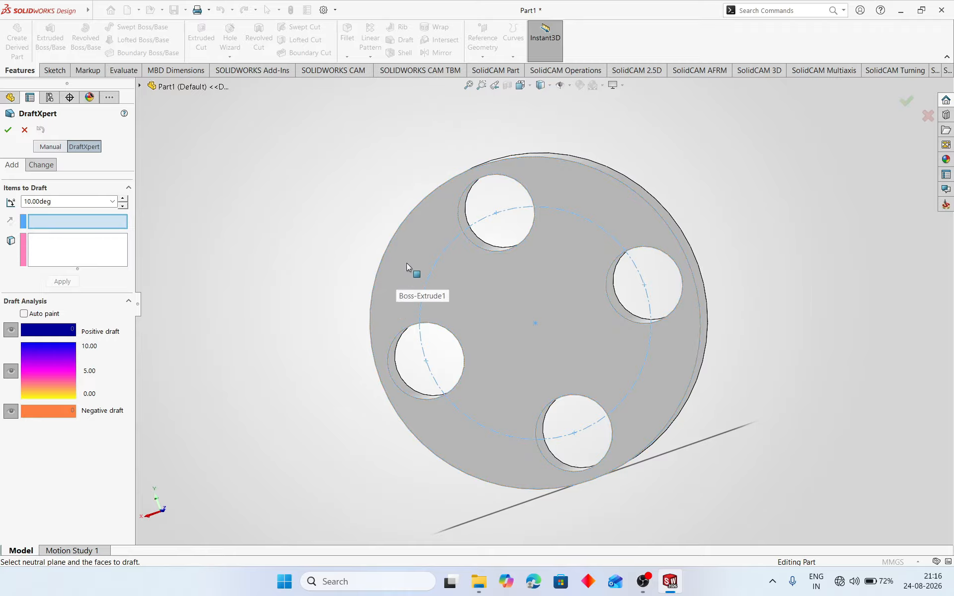
click(414, 248)
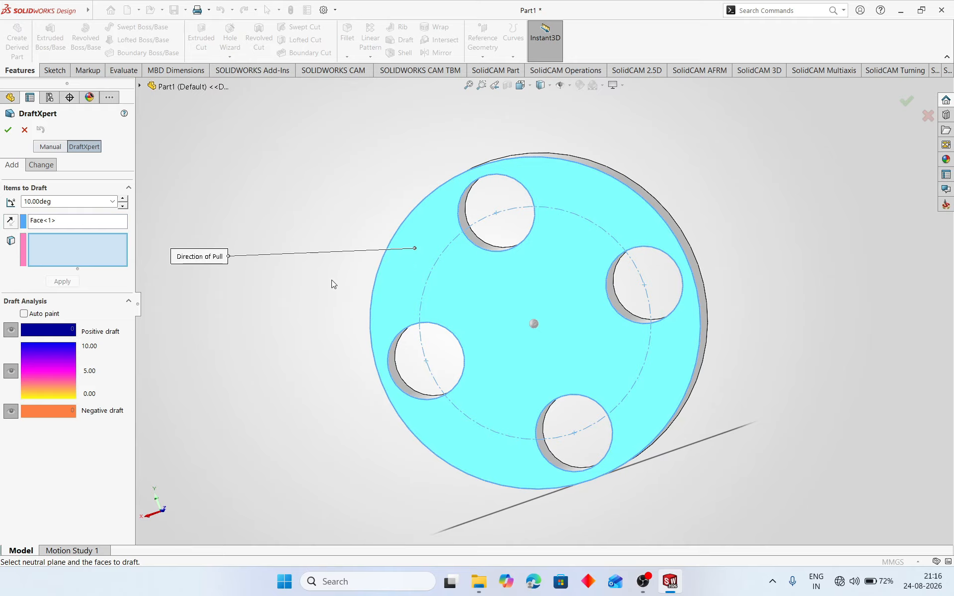
click(7, 130)
middle_drag(547, 323, 281, 242)
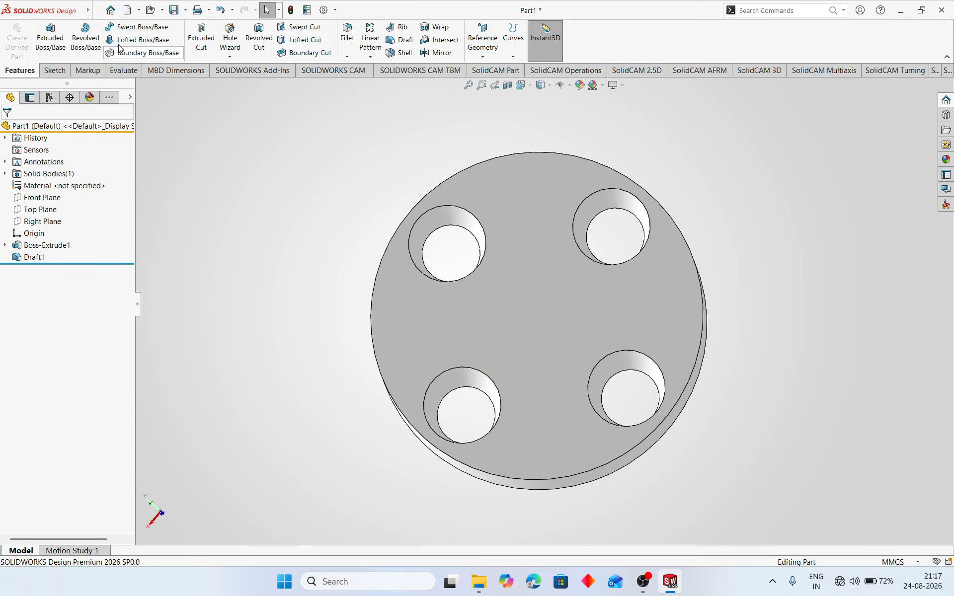
click(98, 11)
click(98, 11)
click(180, 12)
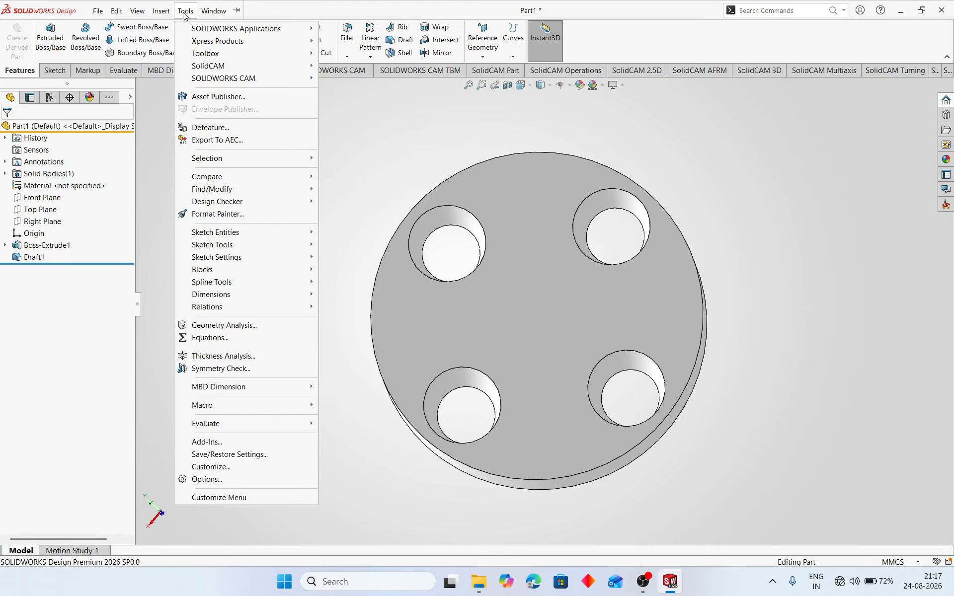
mouse_move(301, 67)
click(489, 430)
Save the part as DRAFT ANGLE PART in the Part1 folder.
key(ctrl+s)
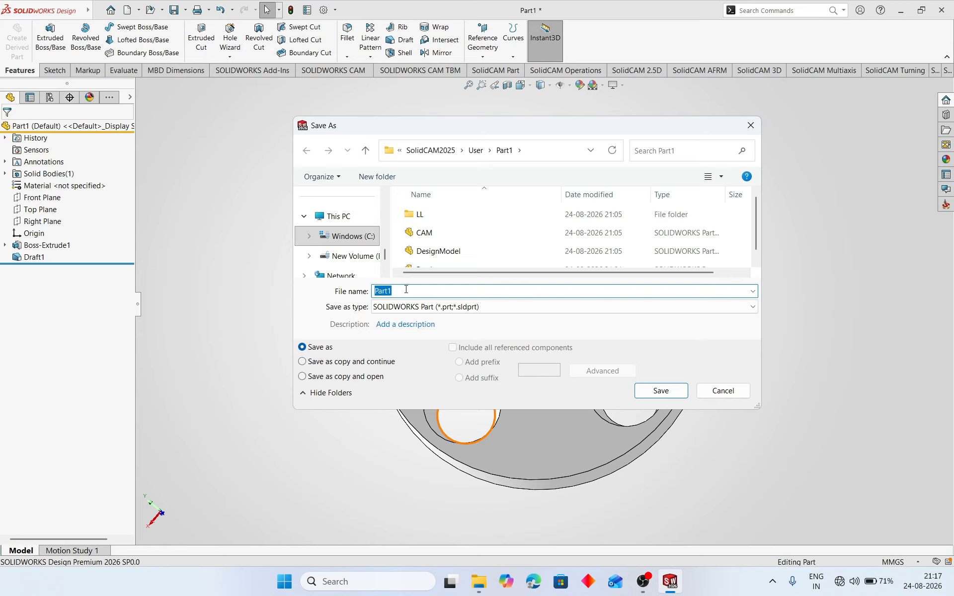
key(BackSpace)
text(DRAFT ANGLE PART)
click(650, 390)
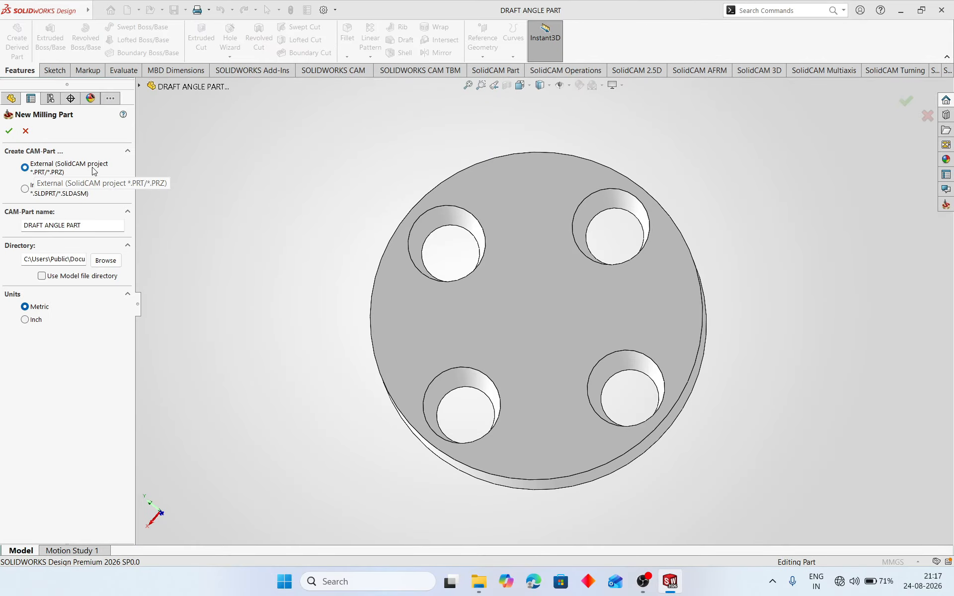
Create the external metric milling CAM-part and define CoordSys 1 on the face with the wider hole openings, origin at top center of model box.
click(9, 132)
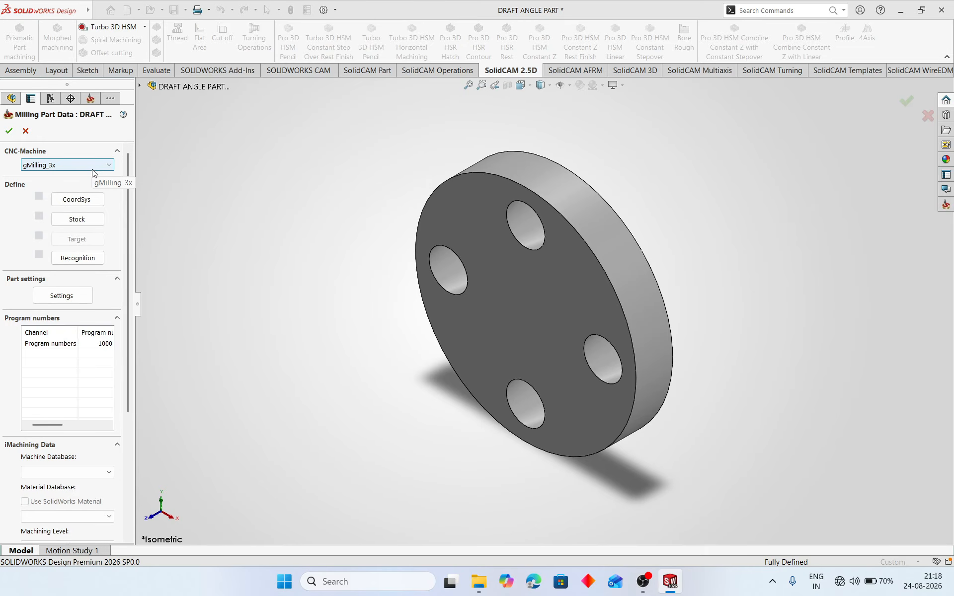
click(86, 199)
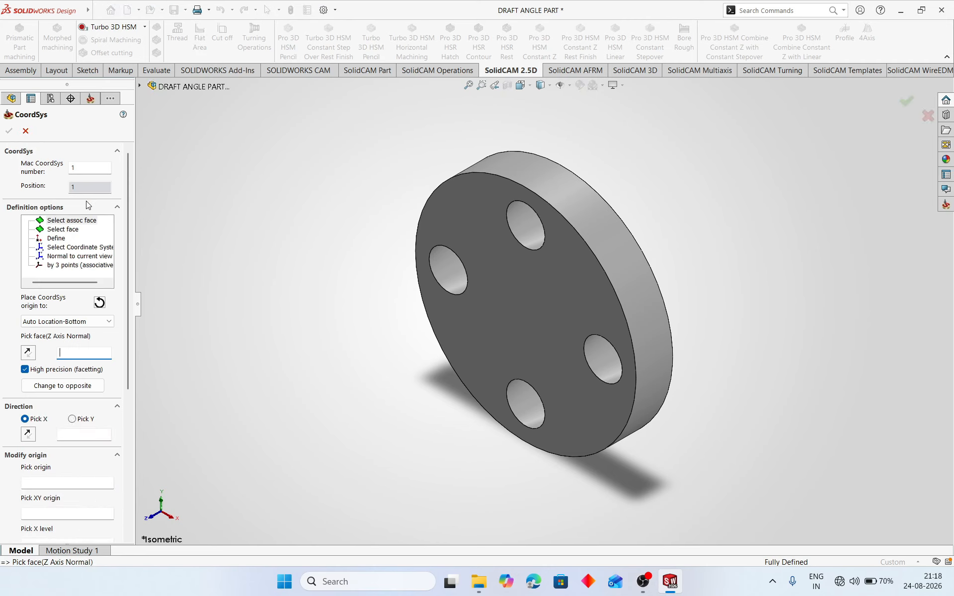
click(69, 229)
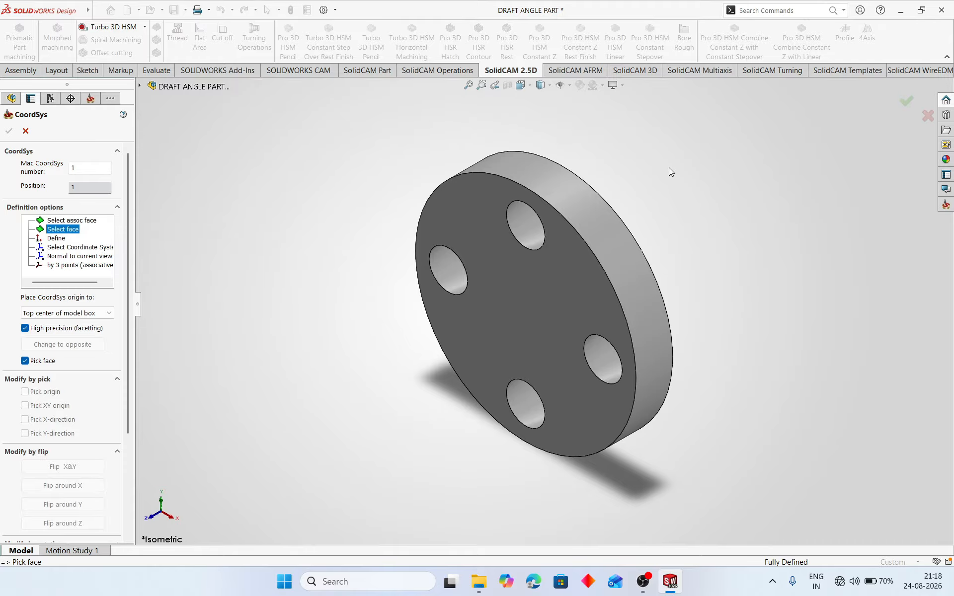
middle_drag(669, 171, 529, 210)
click(529, 208)
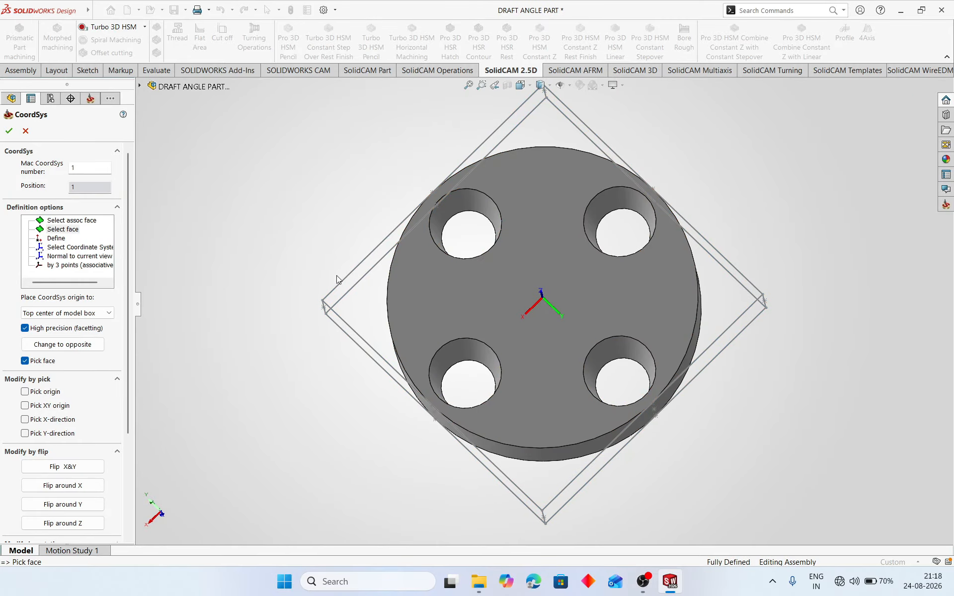
middle_drag(268, 337, 305, 219)
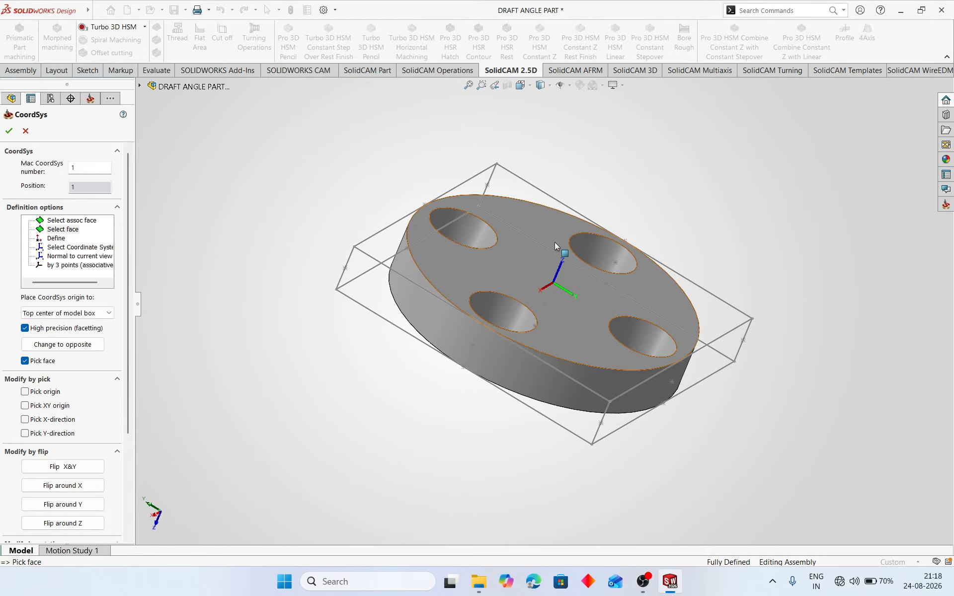
click(69, 348)
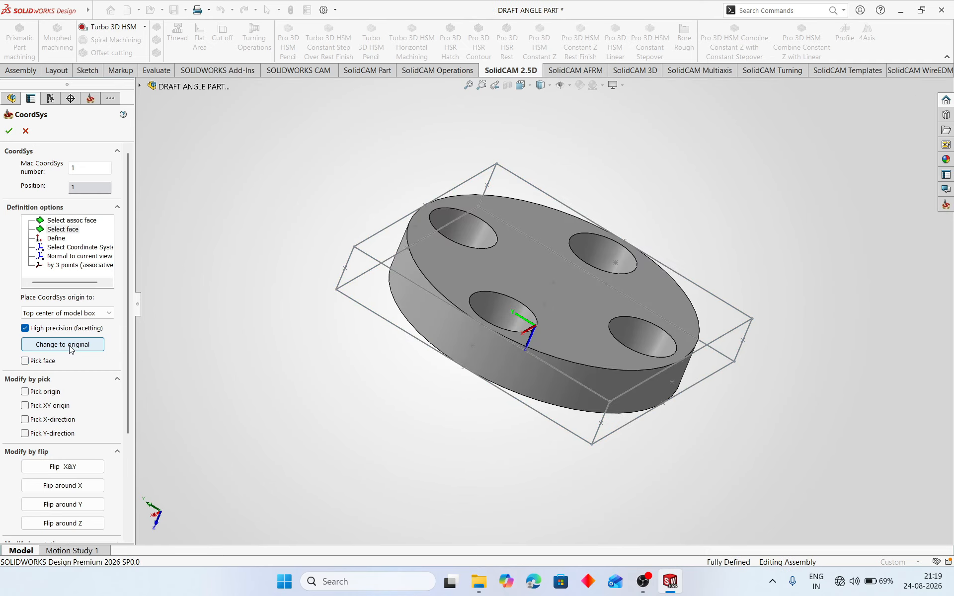
click(9, 131)
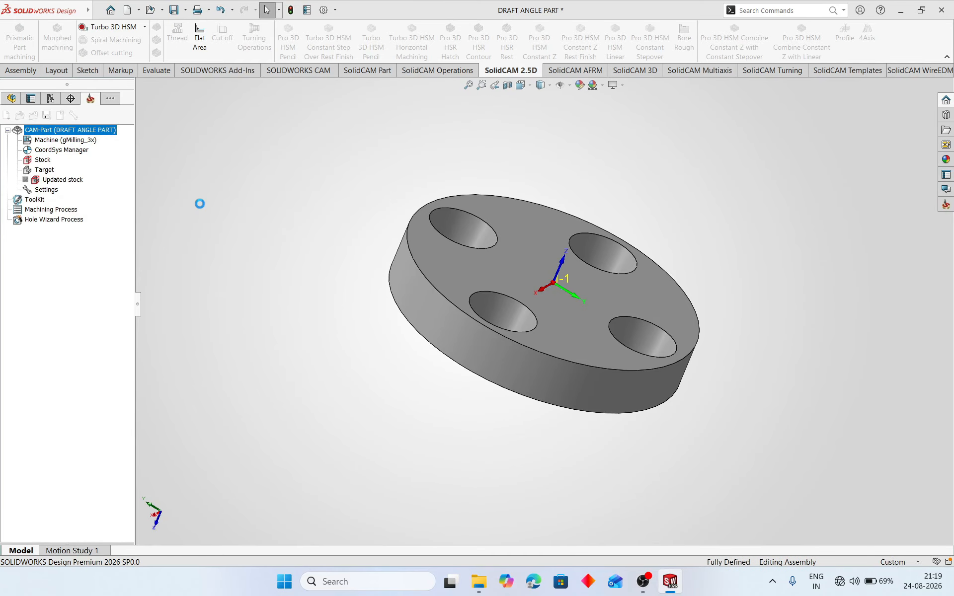
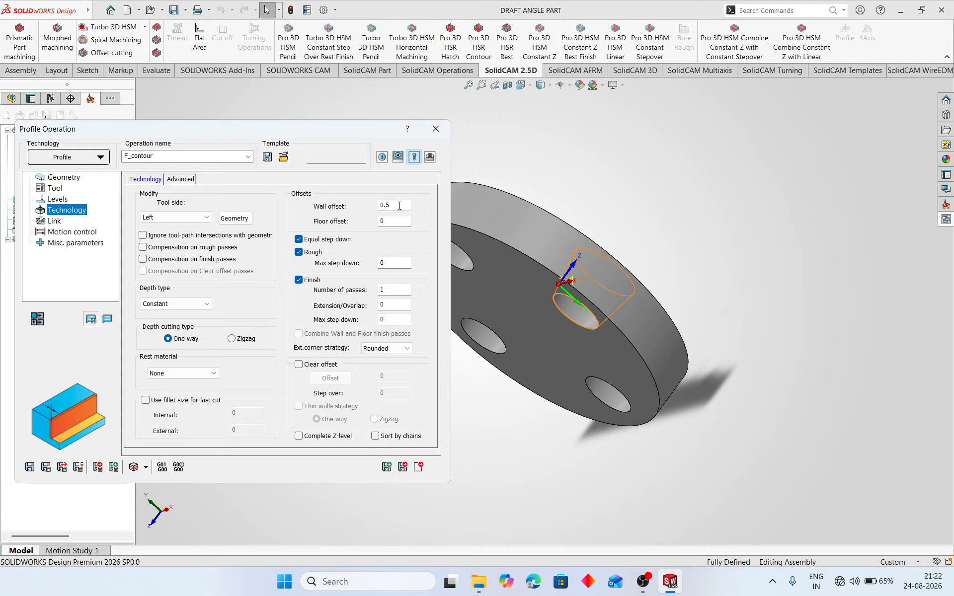
In the F_contour operation, set the wall offset to 0 and the rough max step down to 0.25, with the finish pass disabled.
middle_drag(593, 201, 564, 228)
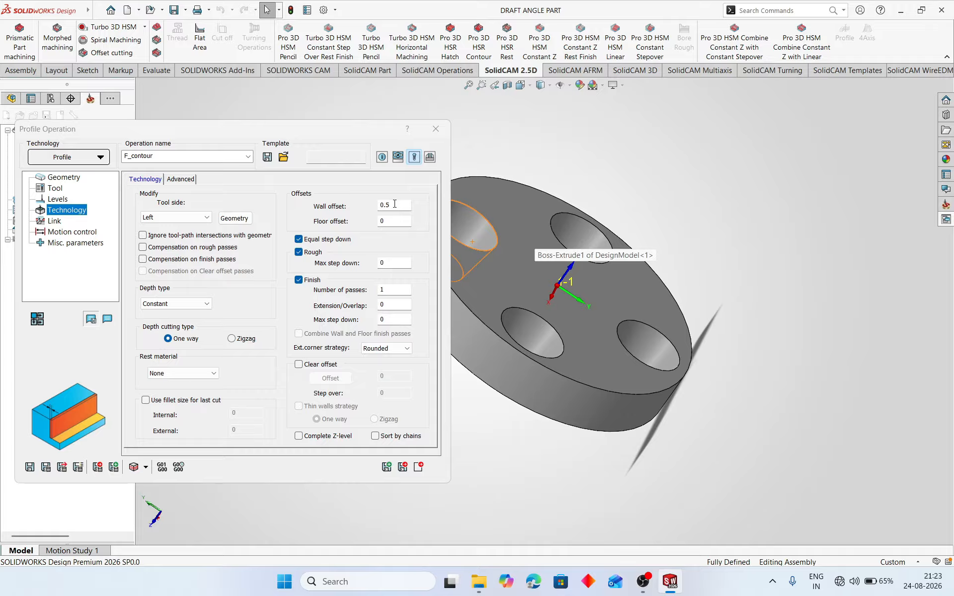
click(378, 207)
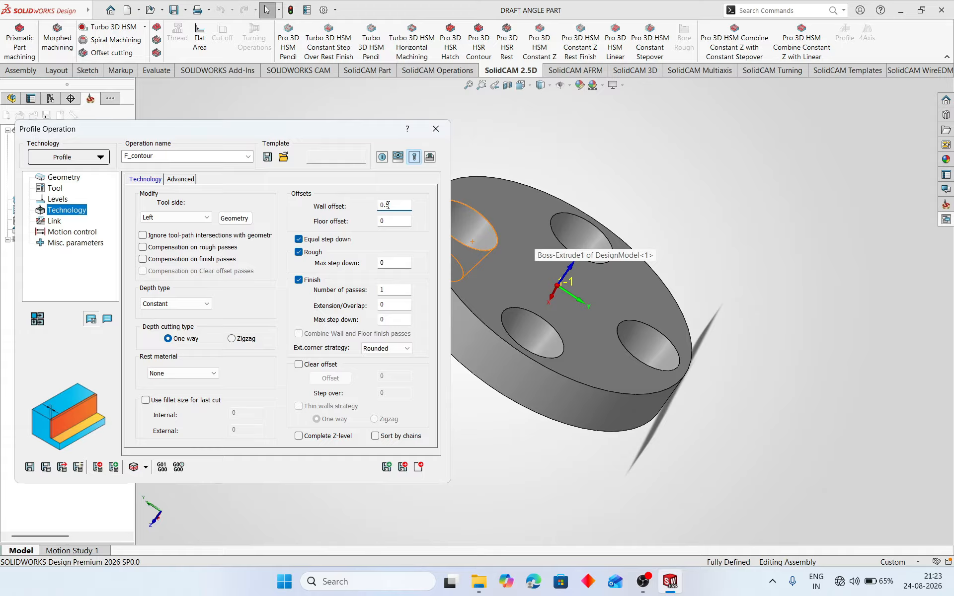
drag(391, 205, 382, 203)
text(0)
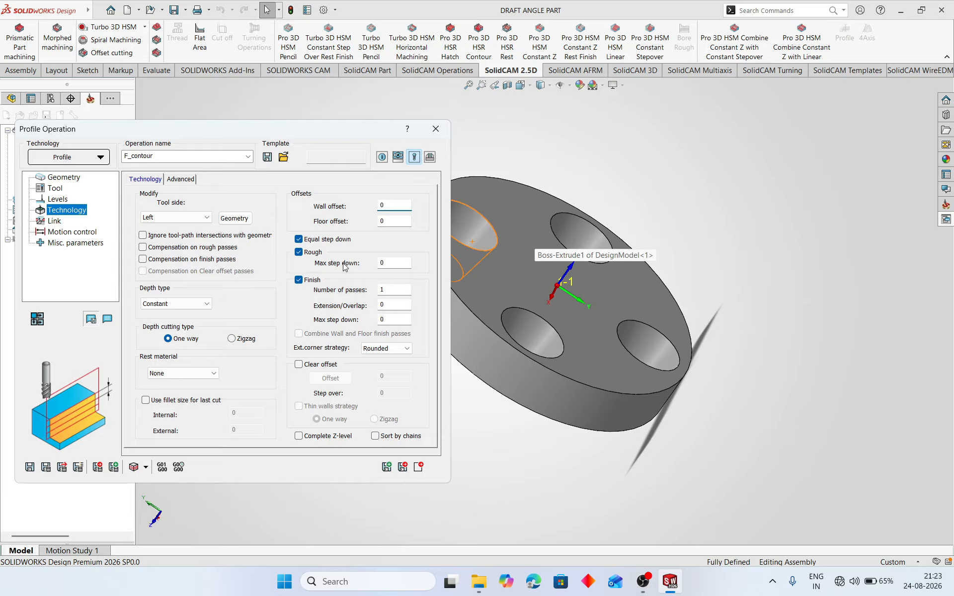
click(391, 263)
text(.25)
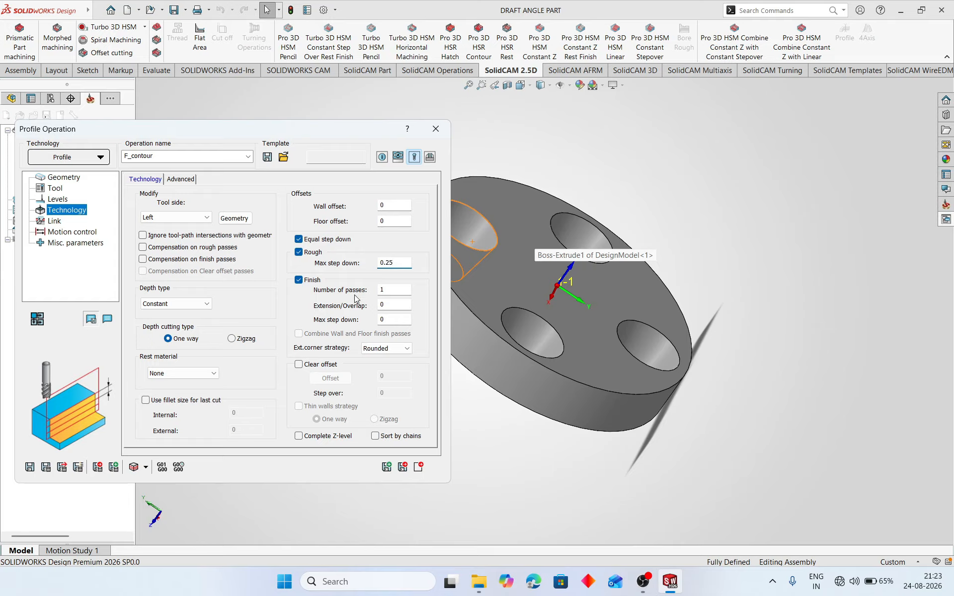
click(299, 280)
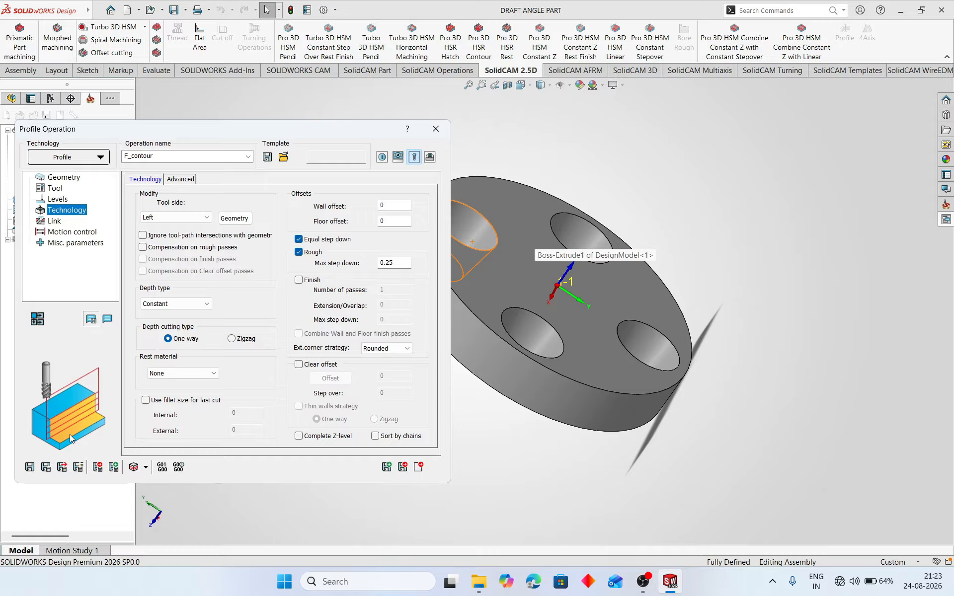
Enable wall draft angle for the F_contour operation with a 10-degree external wall angle, conical fillet corners and top-to-bottom cutting.
click(181, 180)
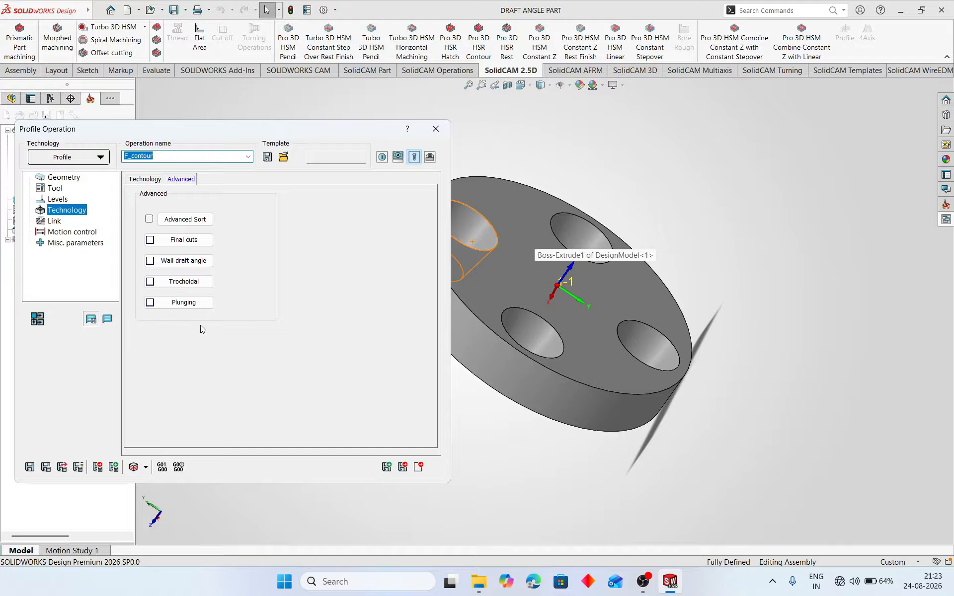
click(189, 262)
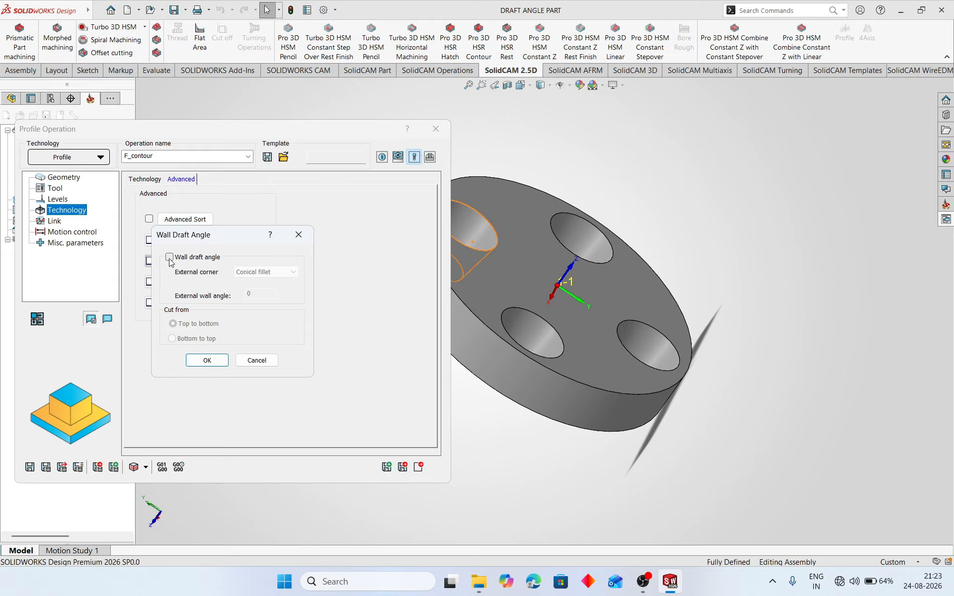
click(169, 257)
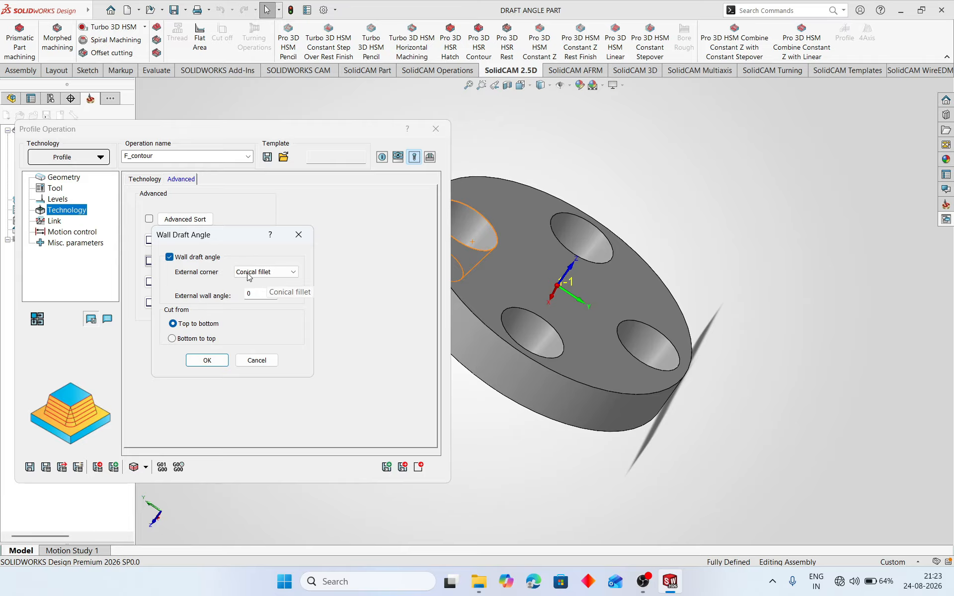
click(263, 291)
text(1)
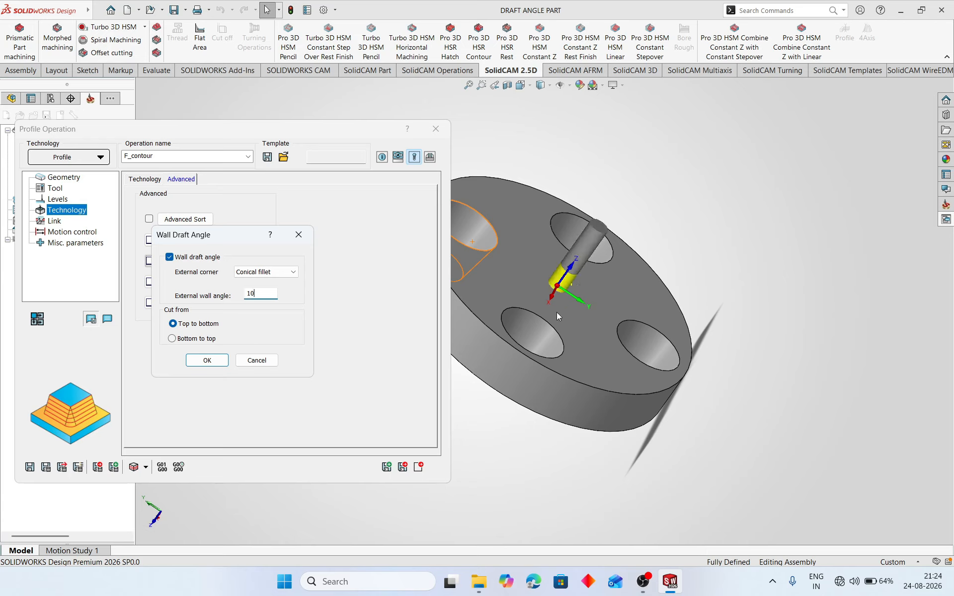
click(207, 361)
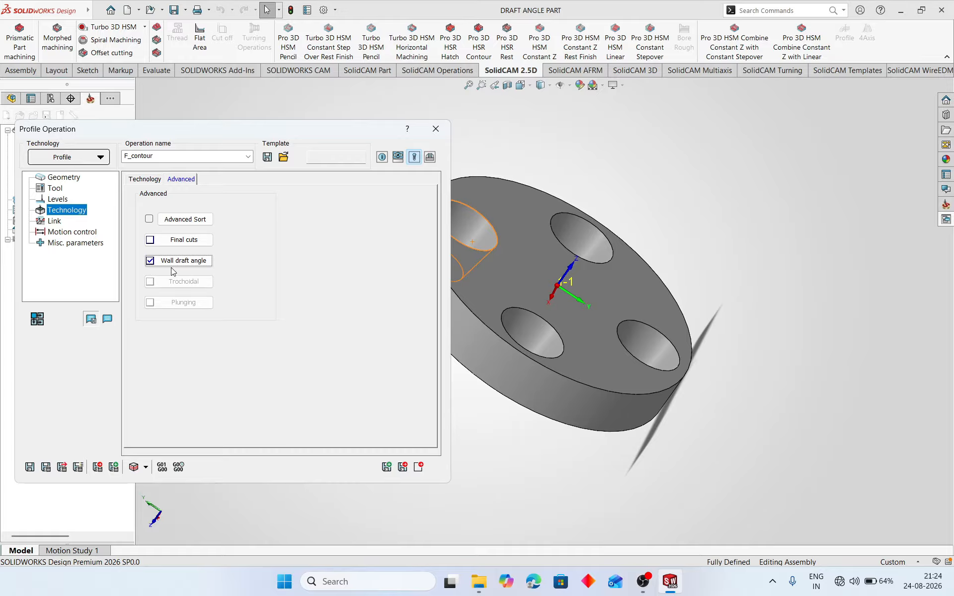
Set the F_contour operation's lead in to None and make the lead out the same as the lead in.
click(55, 221)
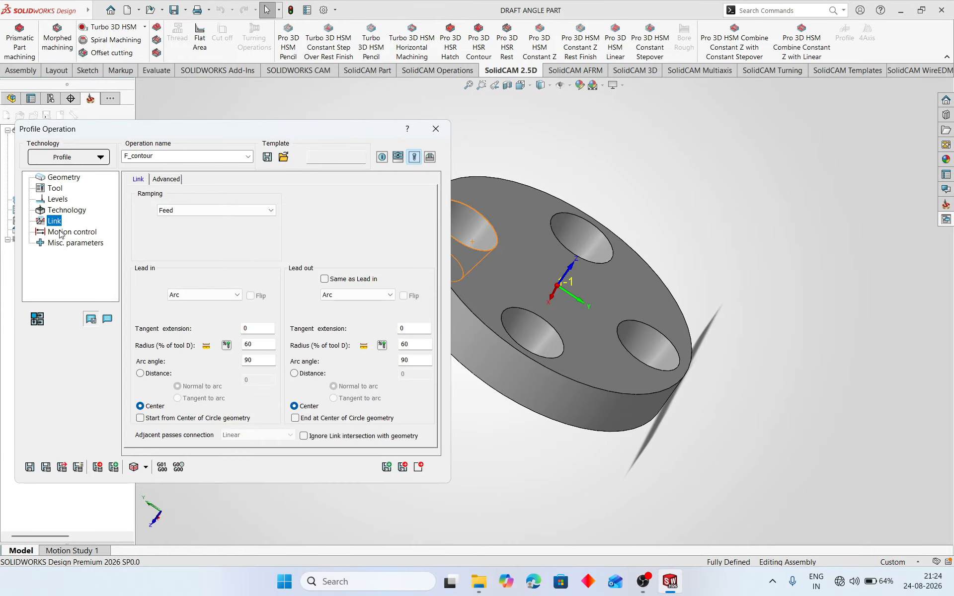
click(230, 296)
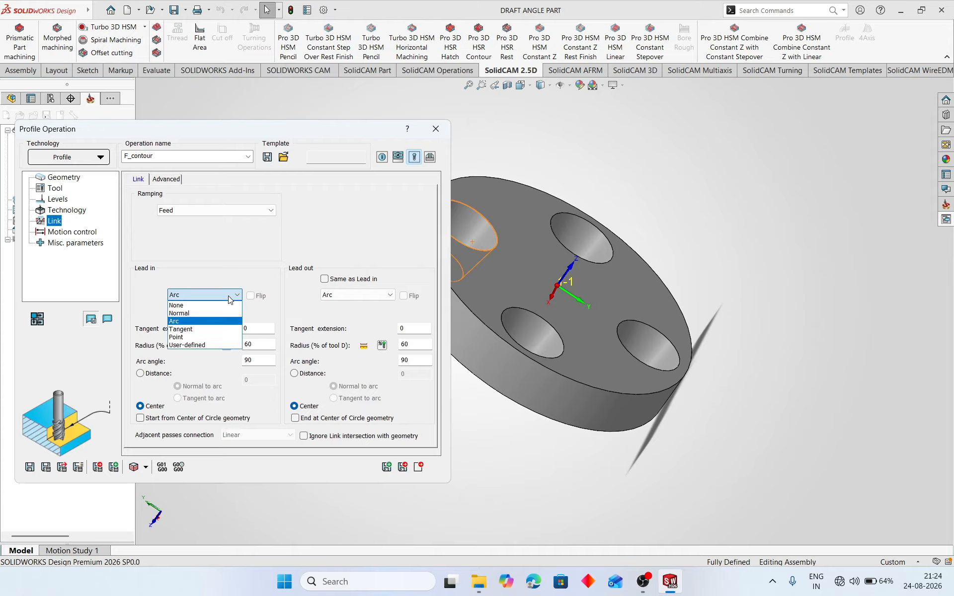
click(209, 303)
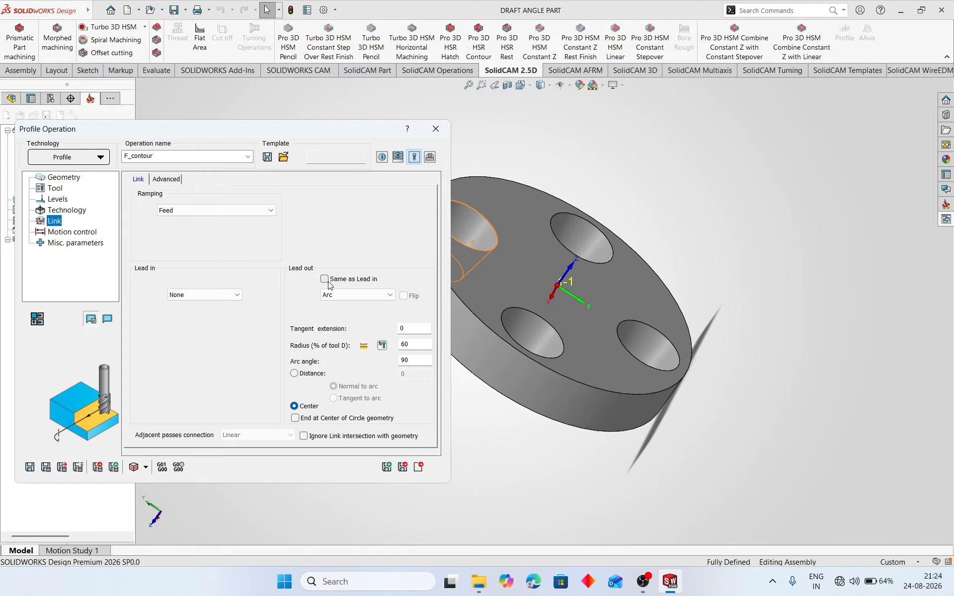
click(325, 280)
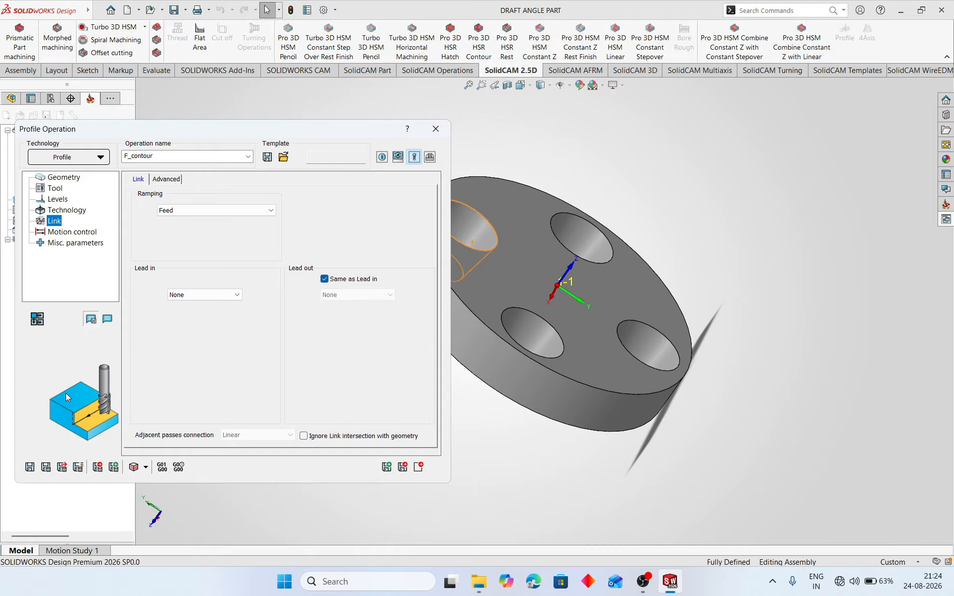
Save and calculate the F_contour operation and inspect its toolpath around the holes.
click(46, 467)
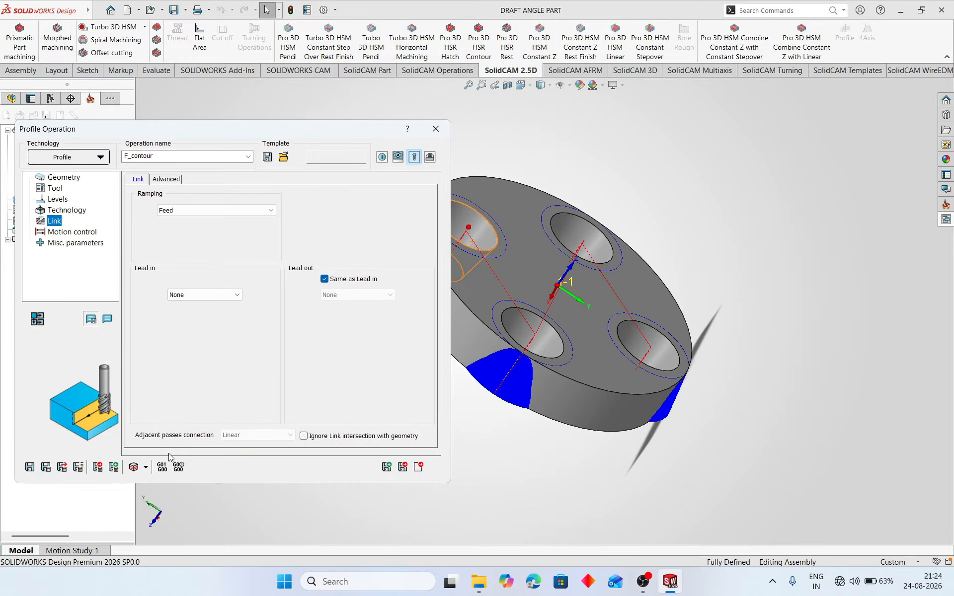
click(432, 129)
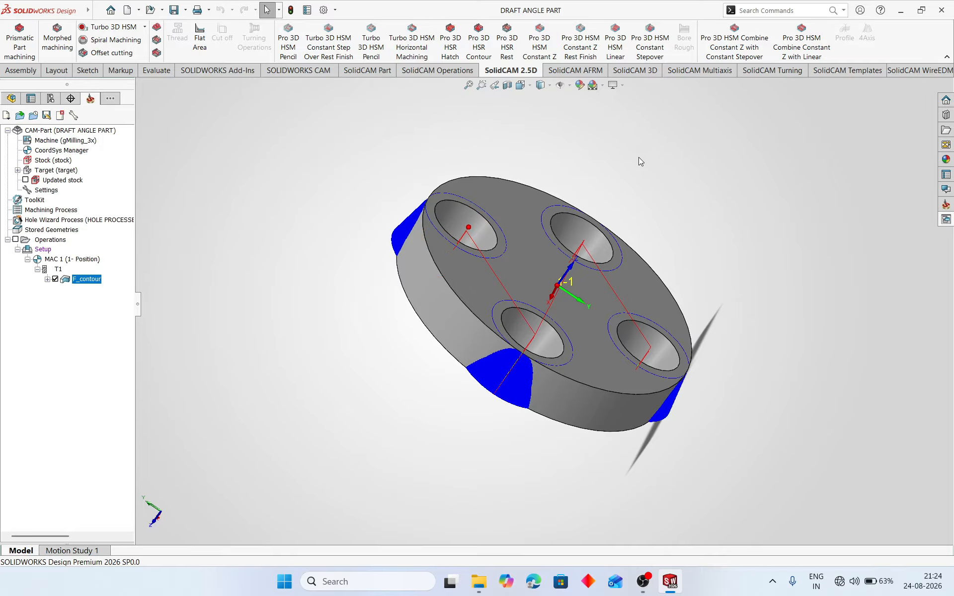
middle_drag(639, 157, 617, 210)
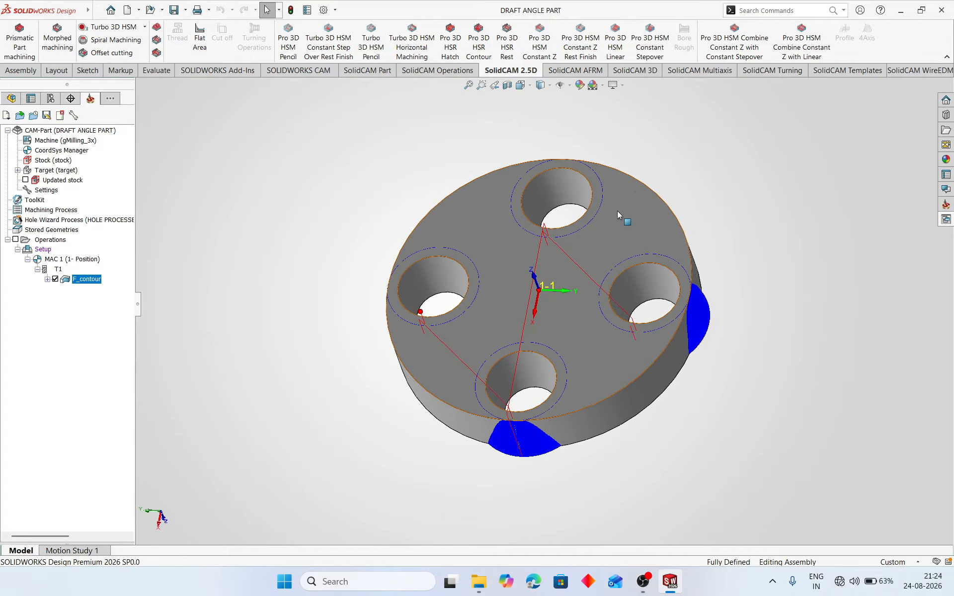
Reverse the direction of all four hole chains in the F_contour operation's technology geometry so the tool side falls inside the holes.
double_click(91, 280)
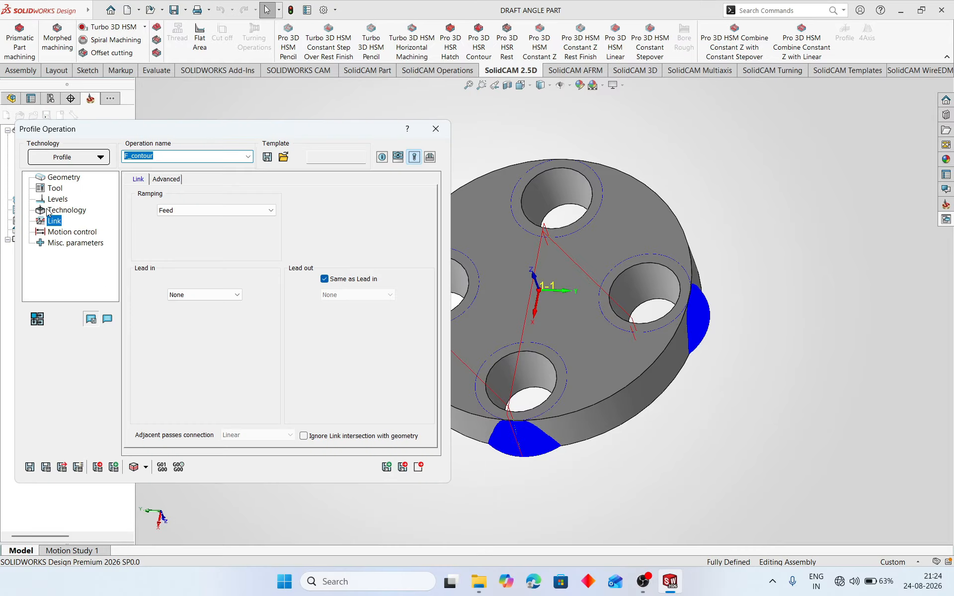
click(77, 213)
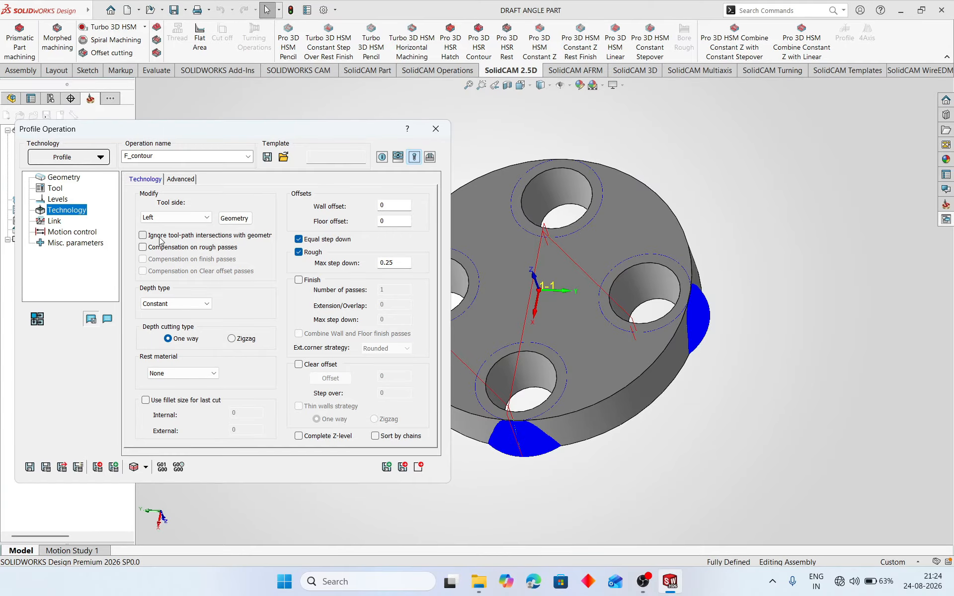
click(230, 219)
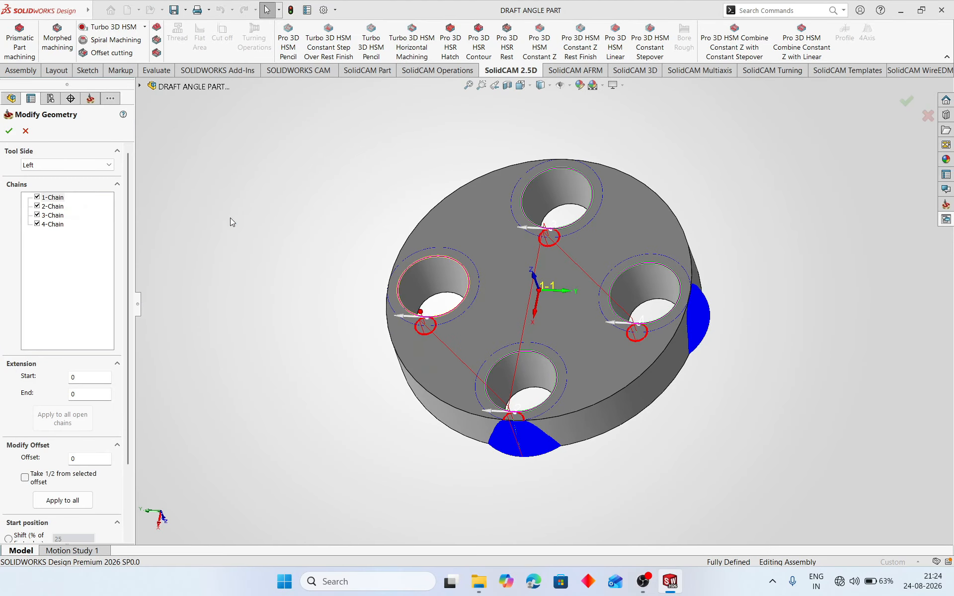
middle_drag(350, 167, 383, 239)
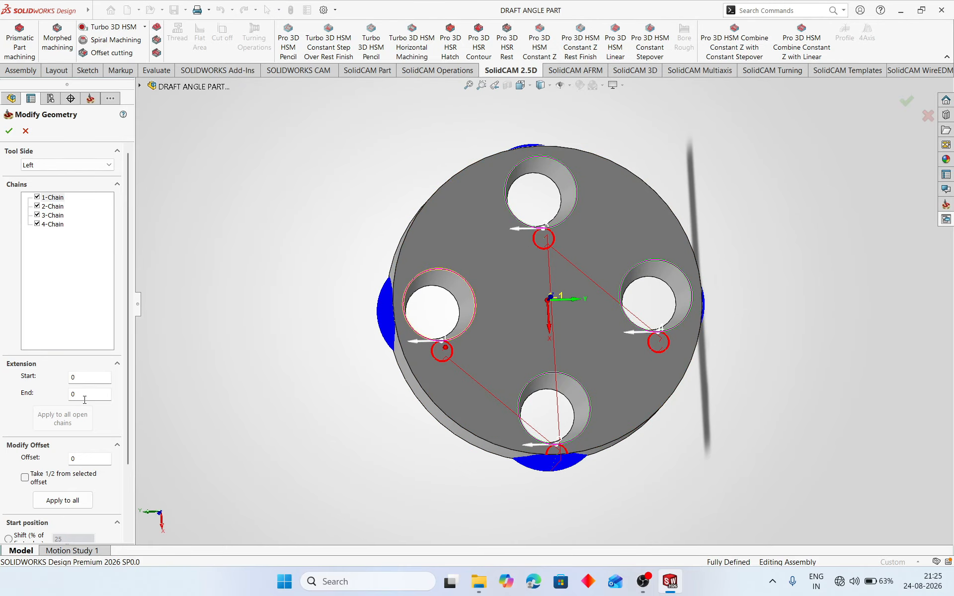
right_click(54, 198)
click(100, 252)
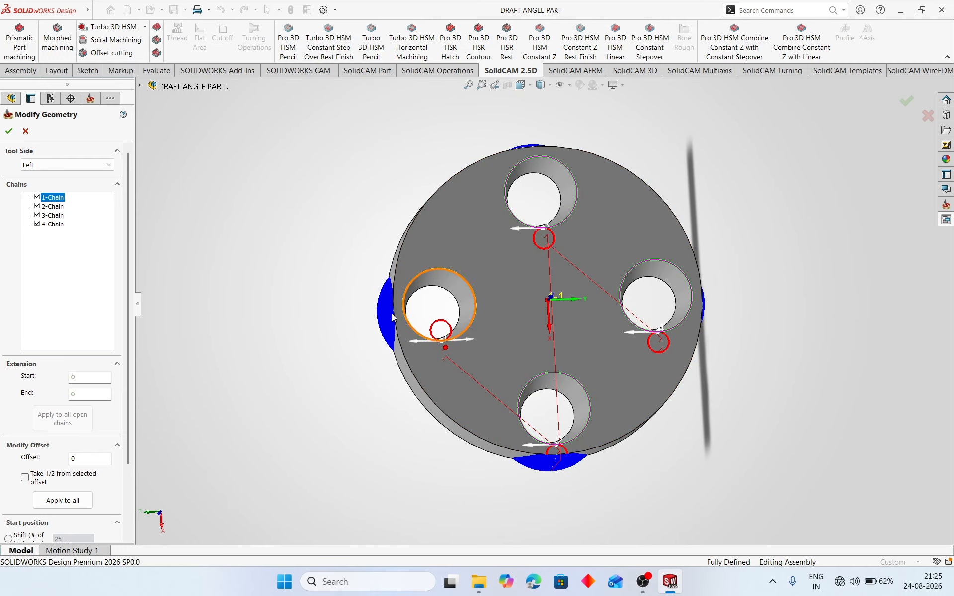
click(53, 207)
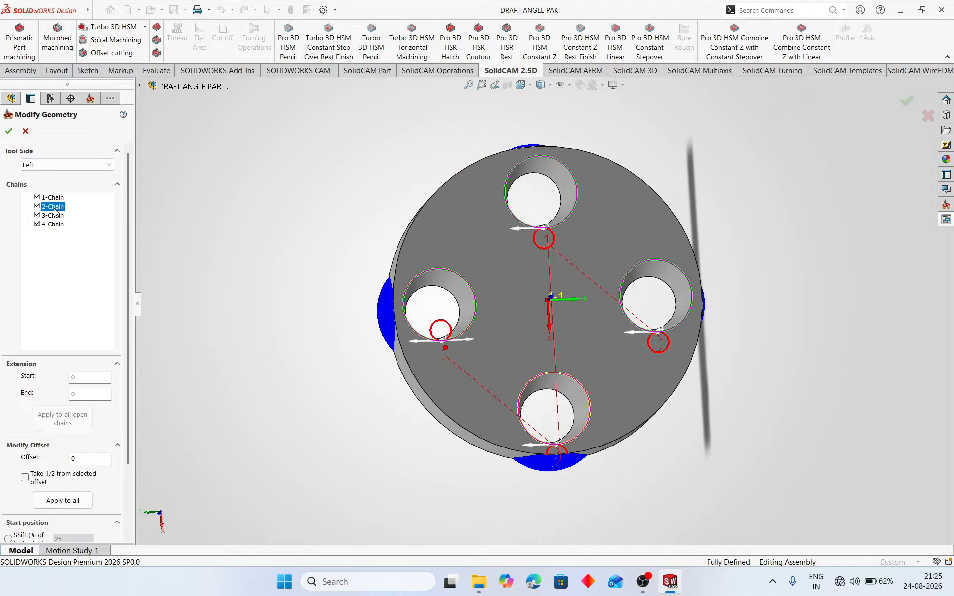
right_click(54, 207)
click(89, 260)
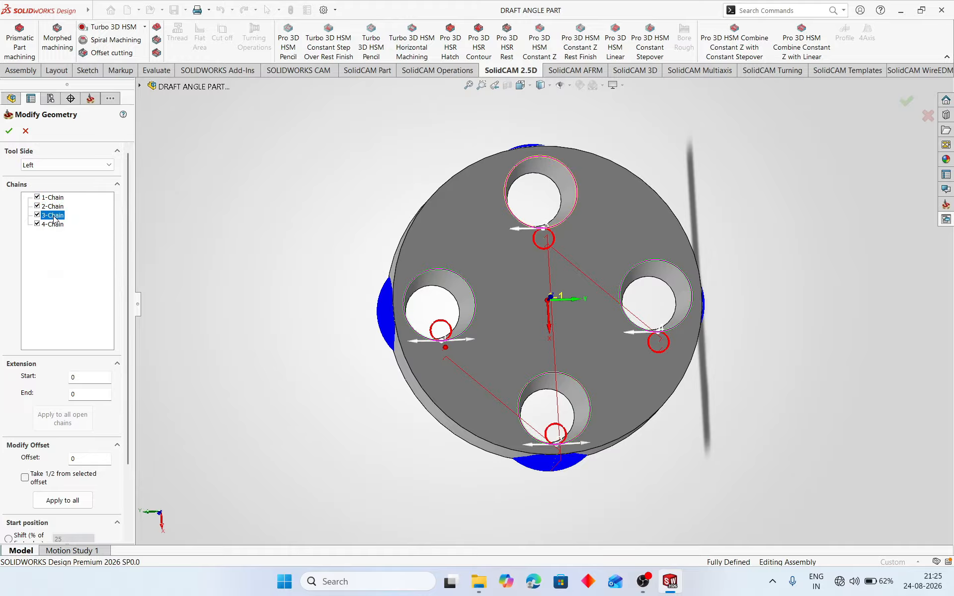
right_click(53, 217)
click(85, 268)
right_click(53, 225)
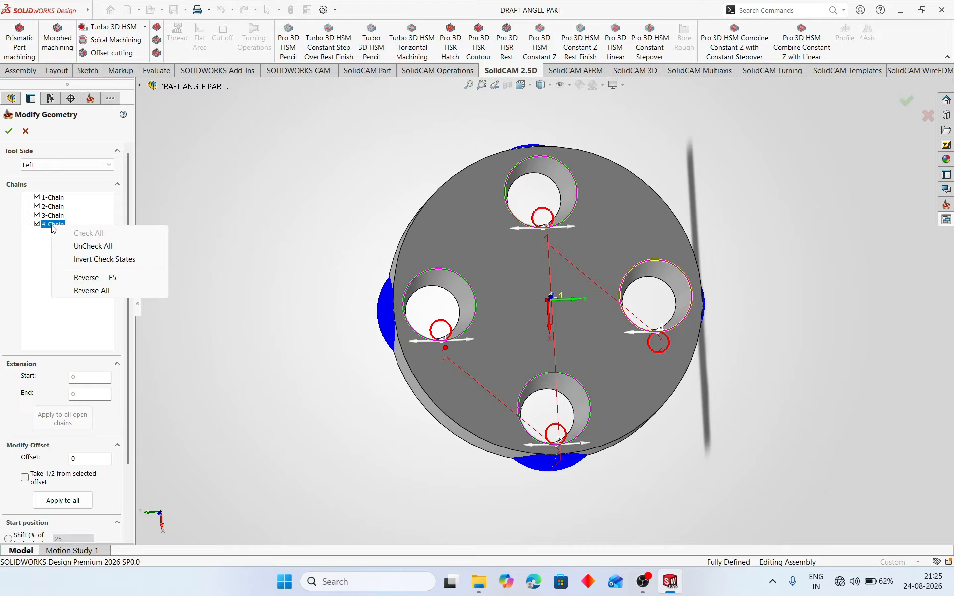
click(71, 281)
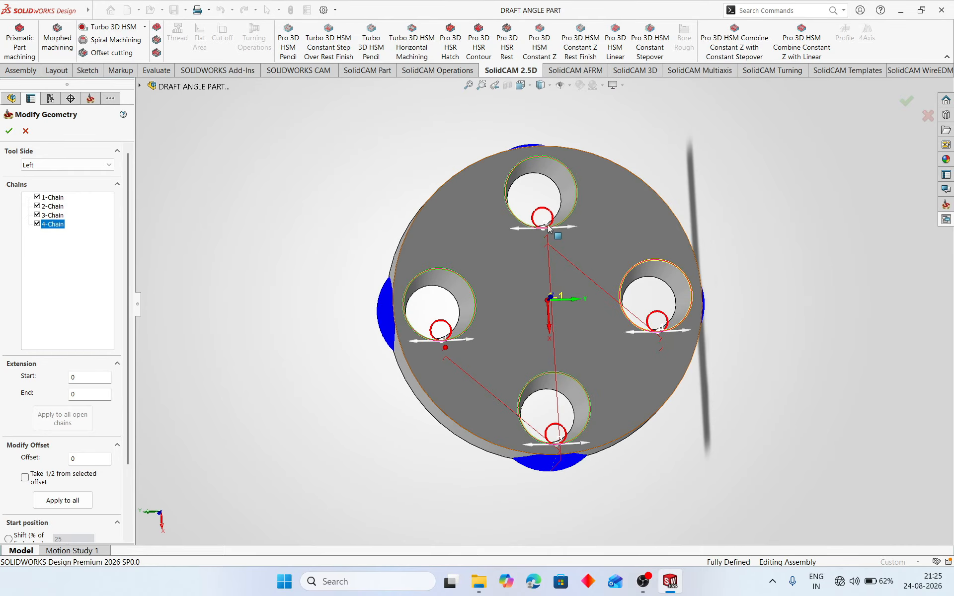
click(8, 130)
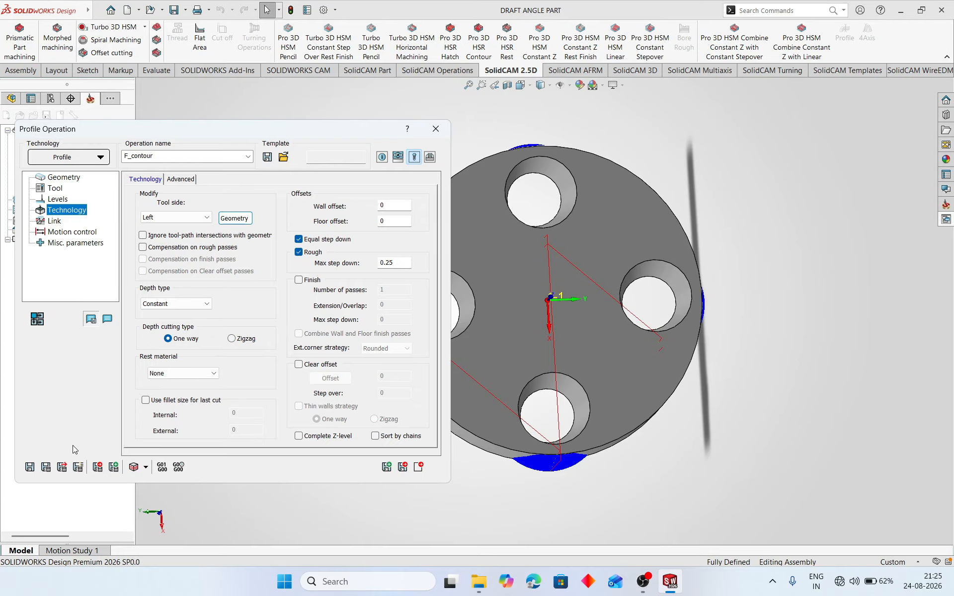
Save and calculate the F_contour operation with the reversed chains and inspect the toolpath inside the holes.
click(45, 468)
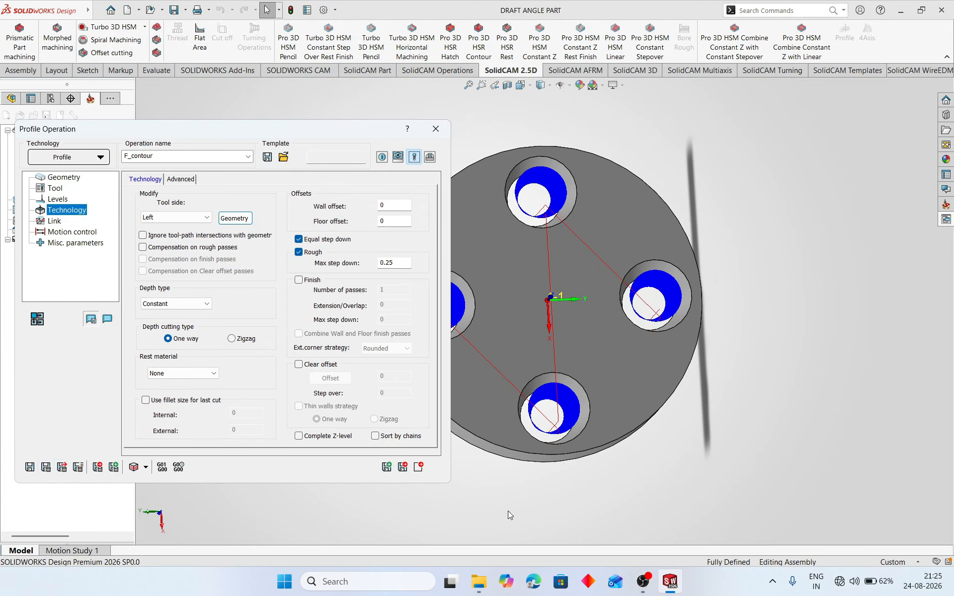
click(684, 436)
mouse_move(684, 436)
middle_down()
mouse_move(820, 404)
mouse_move(723, 274)
mouse_move(790, 321)
mouse_move(696, 440)
middle_up()
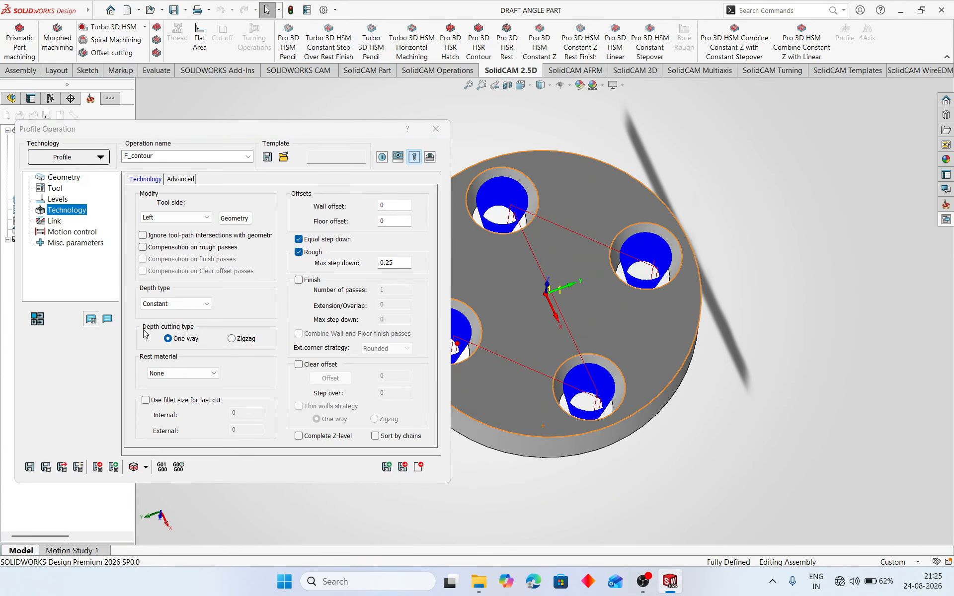
mouse_move(168, 340)
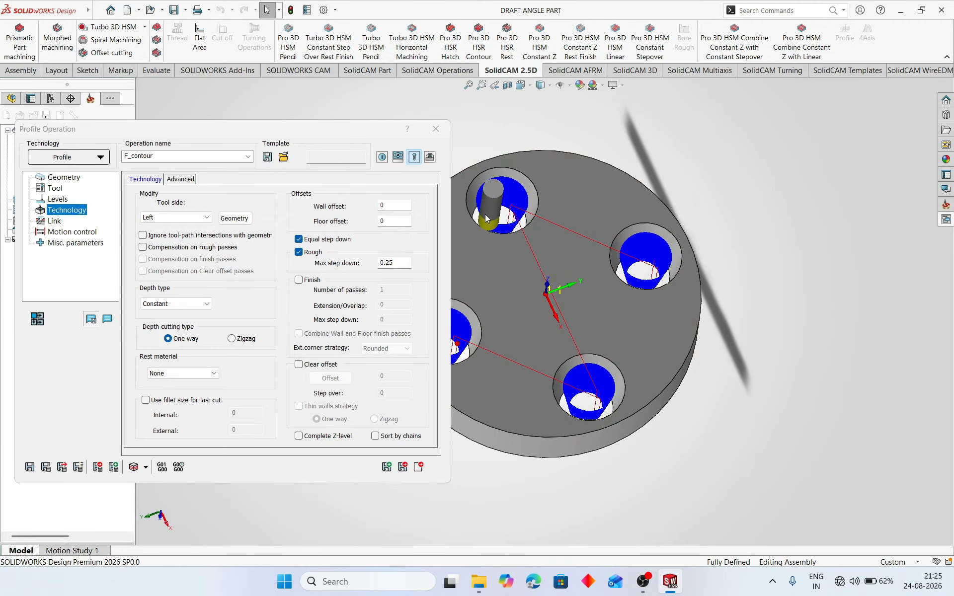
click(231, 340)
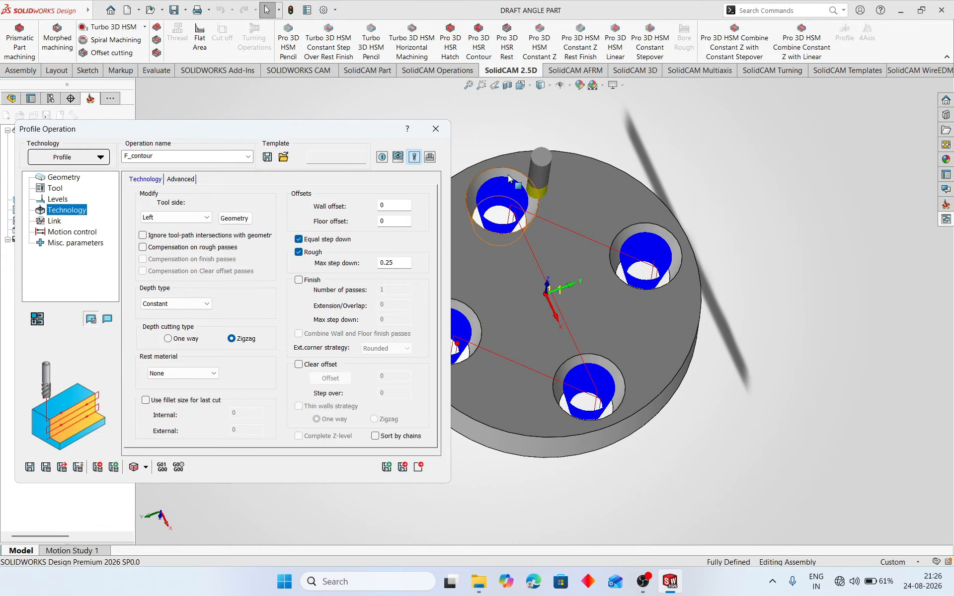
click(168, 339)
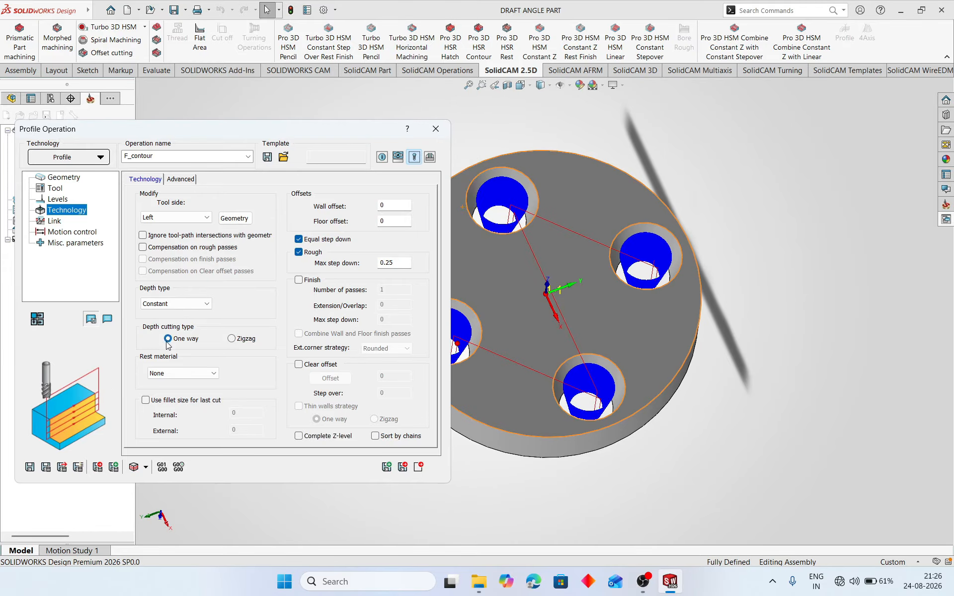
Recalculate the F_contour operation and run its Host CAD simulation, continuing crash checking before closing the simulation.
click(48, 468)
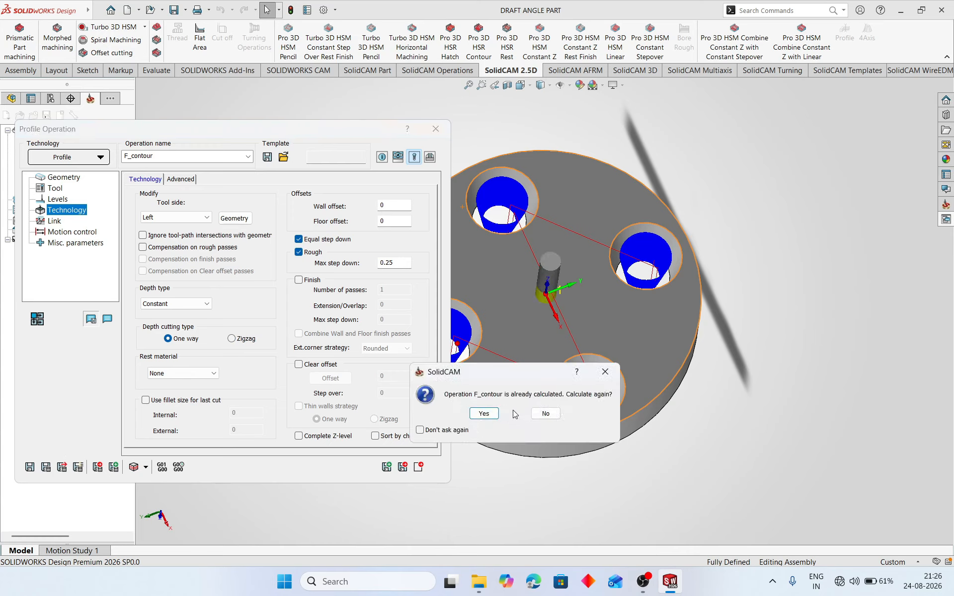
click(485, 414)
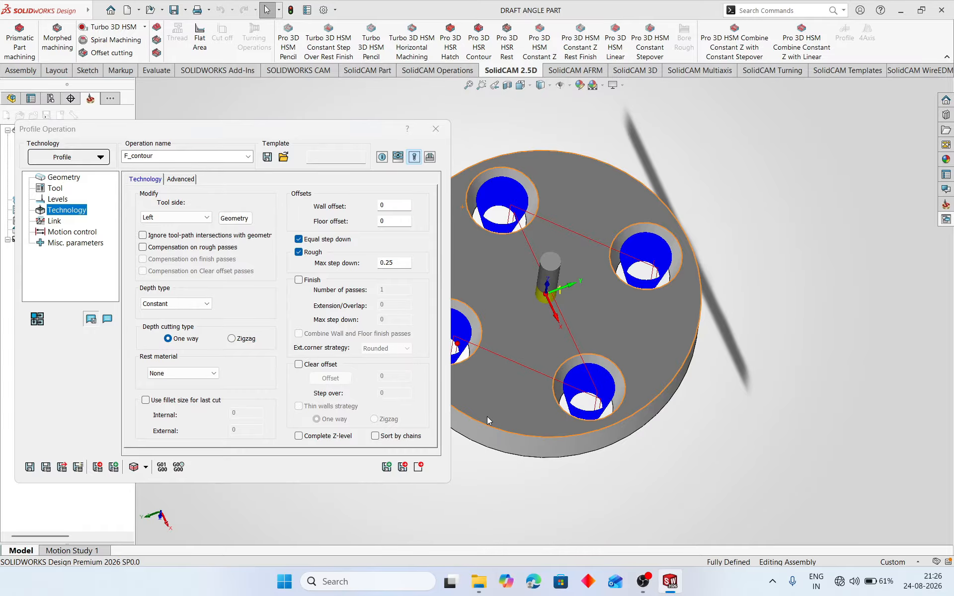
click(133, 470)
click(133, 467)
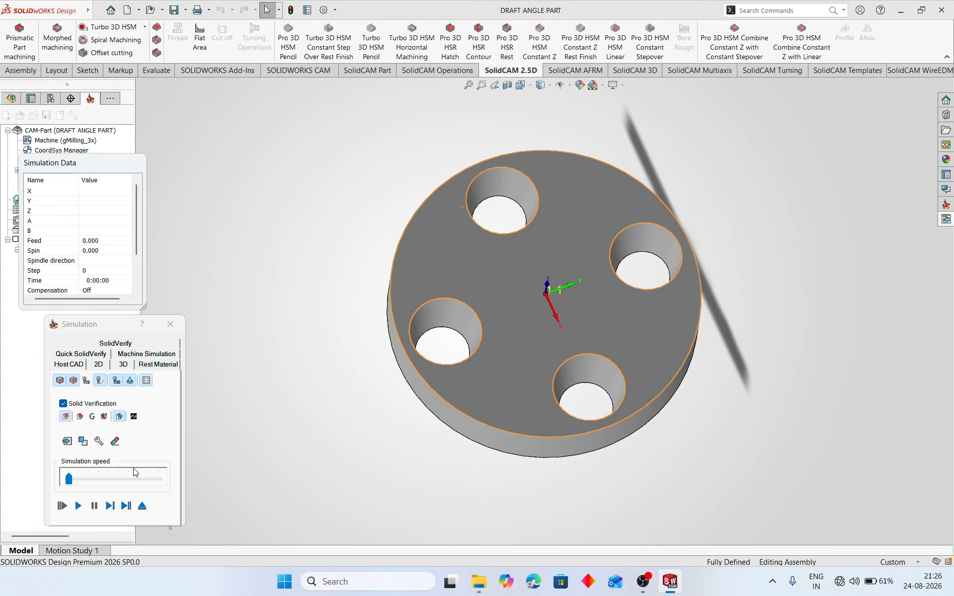
click(78, 507)
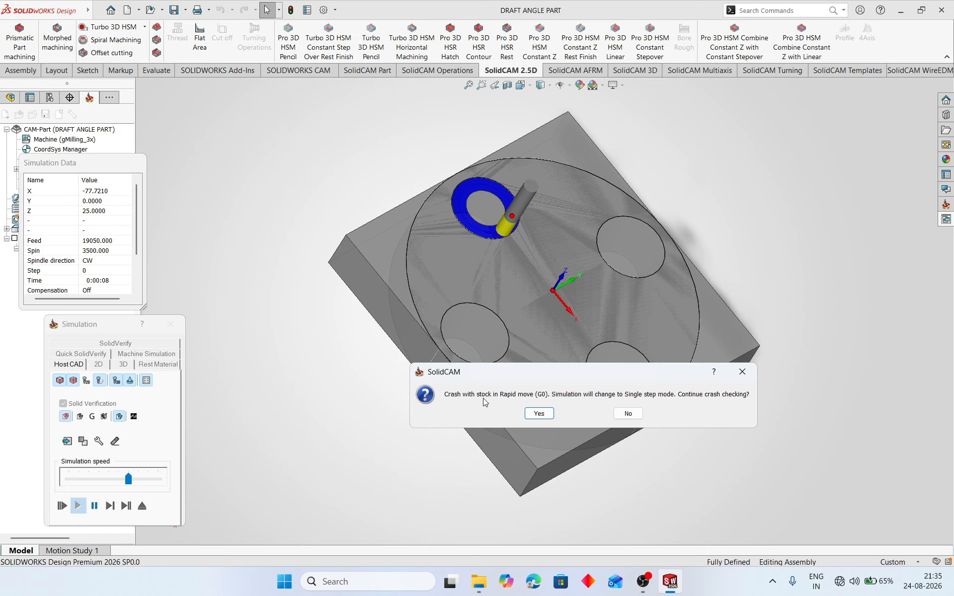
click(540, 414)
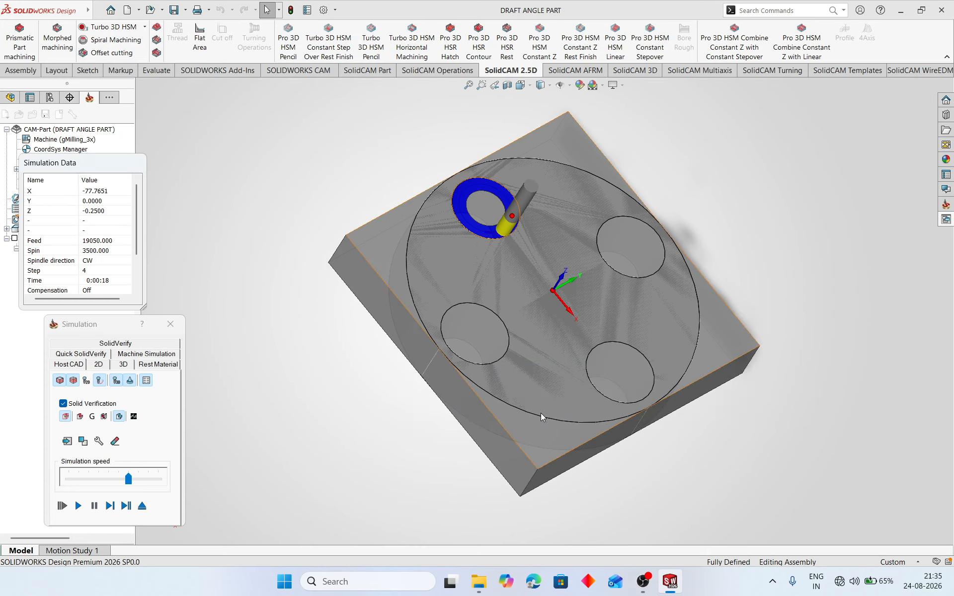
click(170, 323)
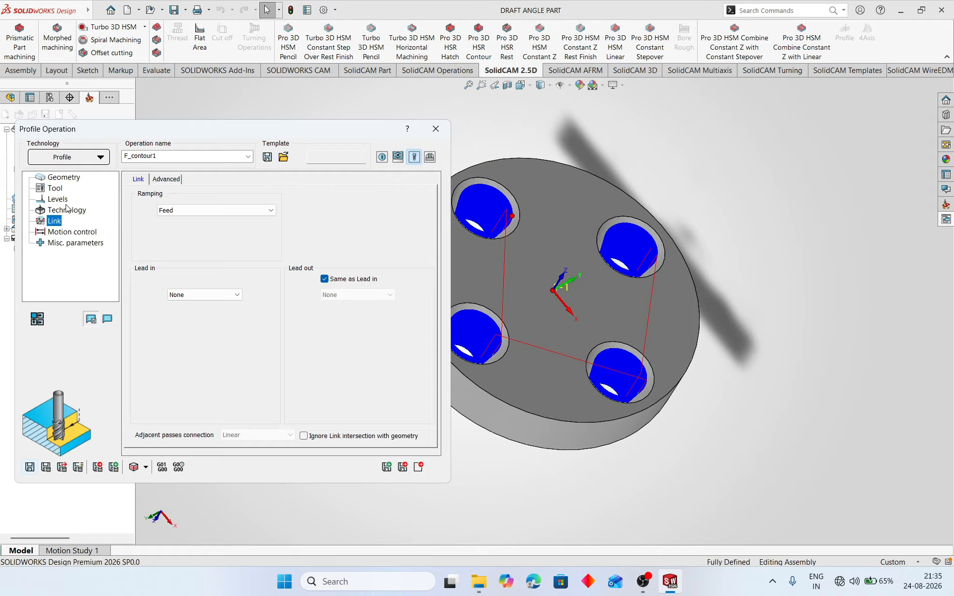
Set the F_contour1 operation's ramping to Helical, and save and calculate the operation.
click(67, 211)
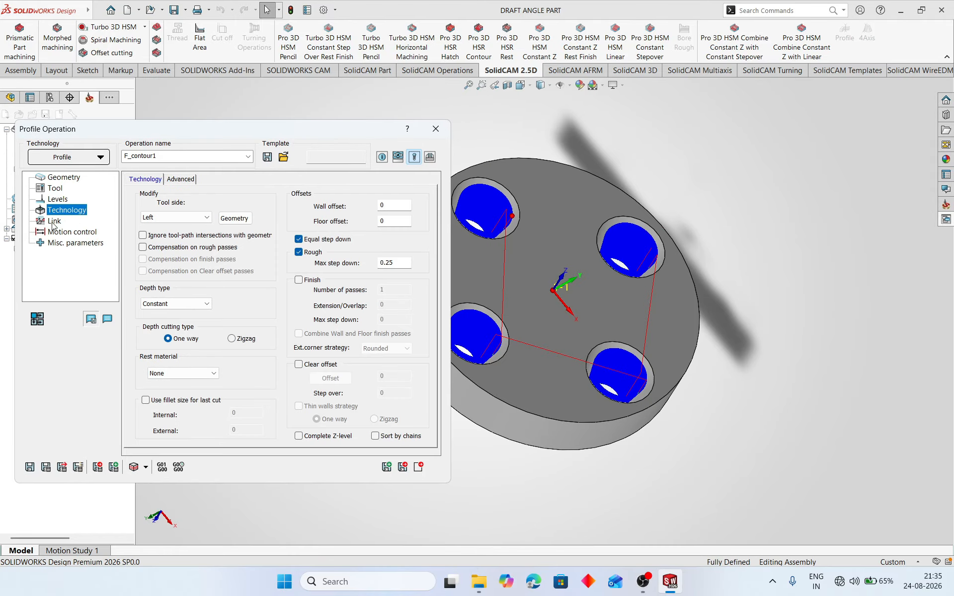
click(54, 221)
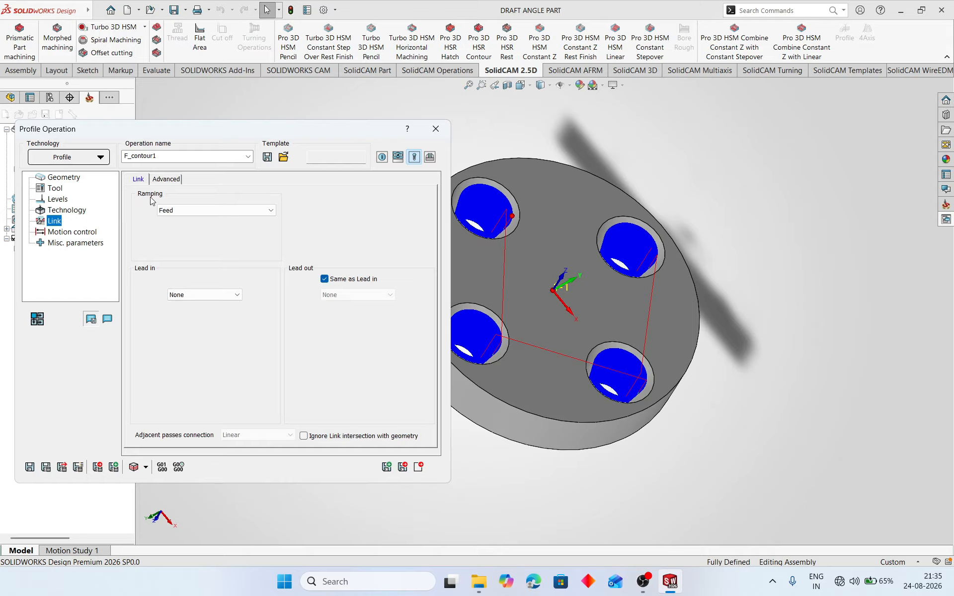
click(270, 211)
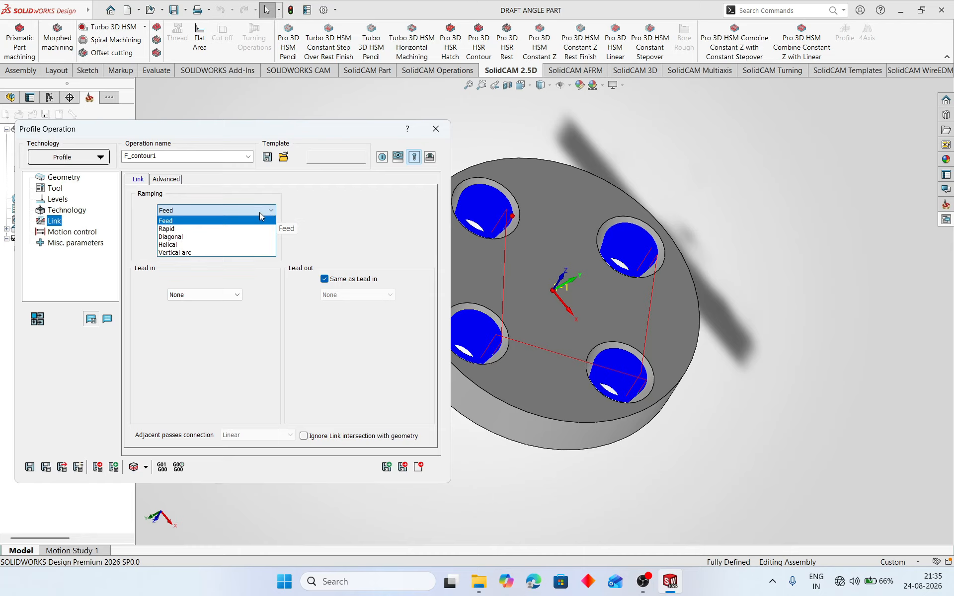
click(184, 245)
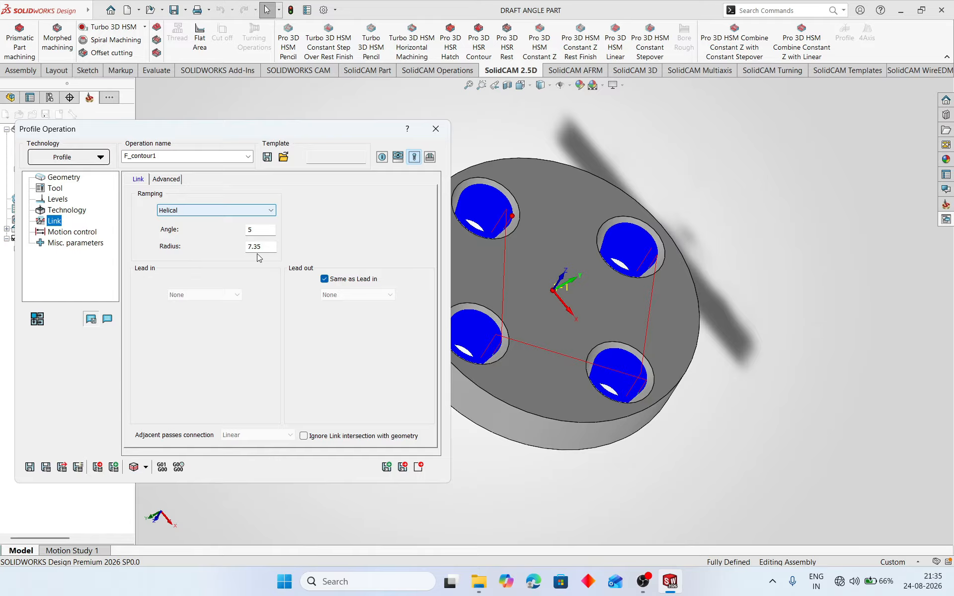
click(46, 468)
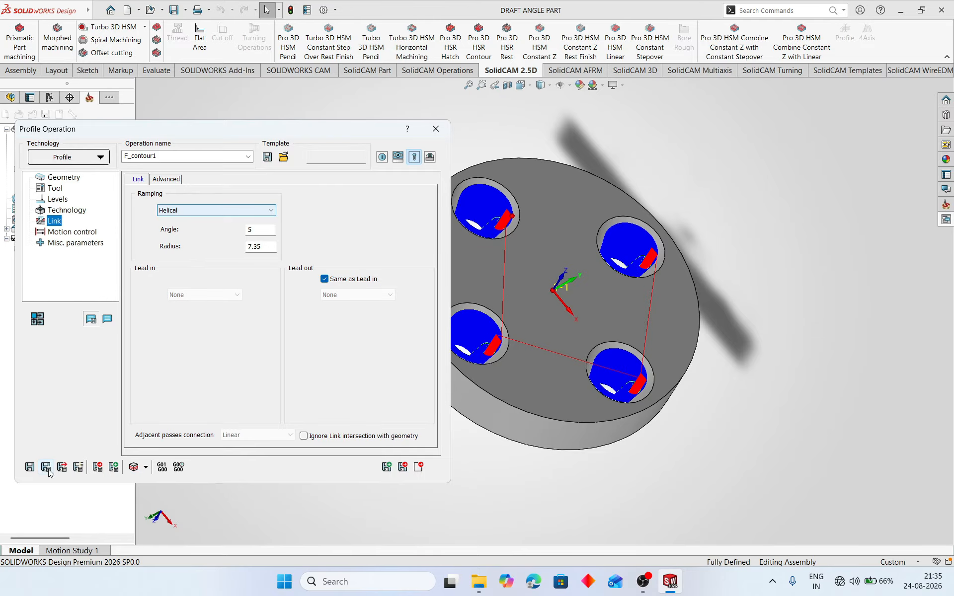
Run the Host CAD simulation of the F_contour1 operation at increasing speed, examine the helical entry and hole cutting, and pause it.
click(134, 466)
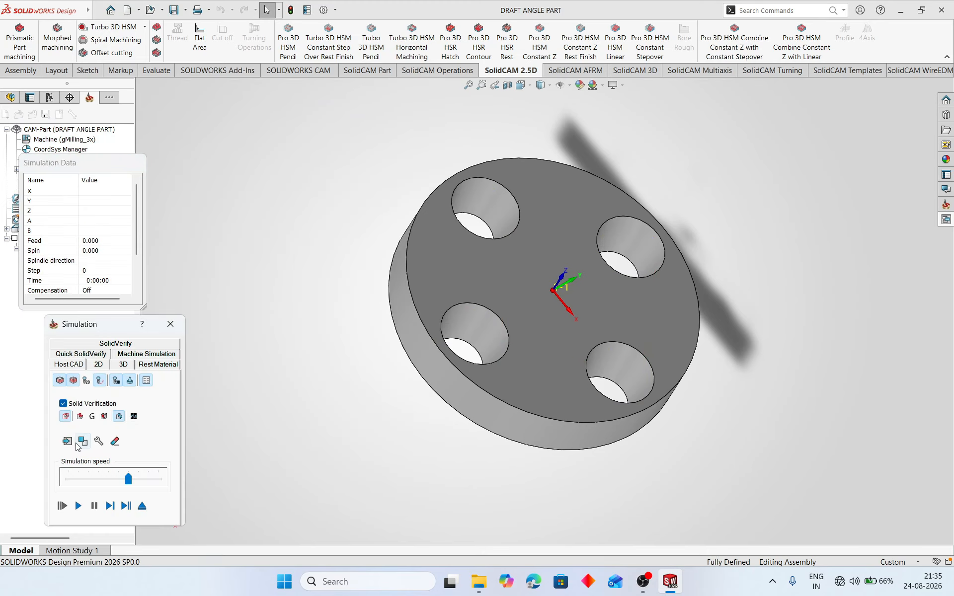
click(79, 481)
click(78, 506)
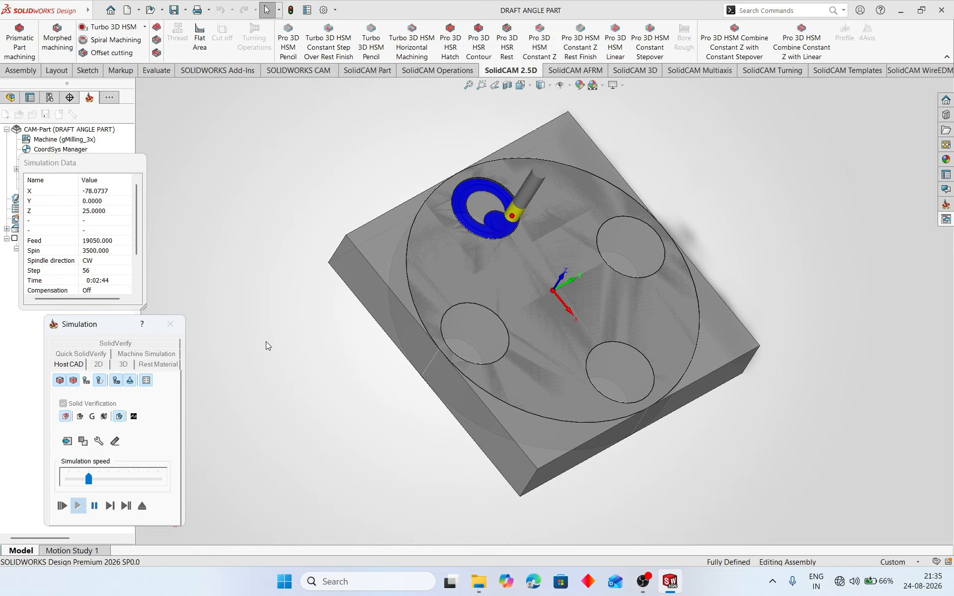
click(111, 481)
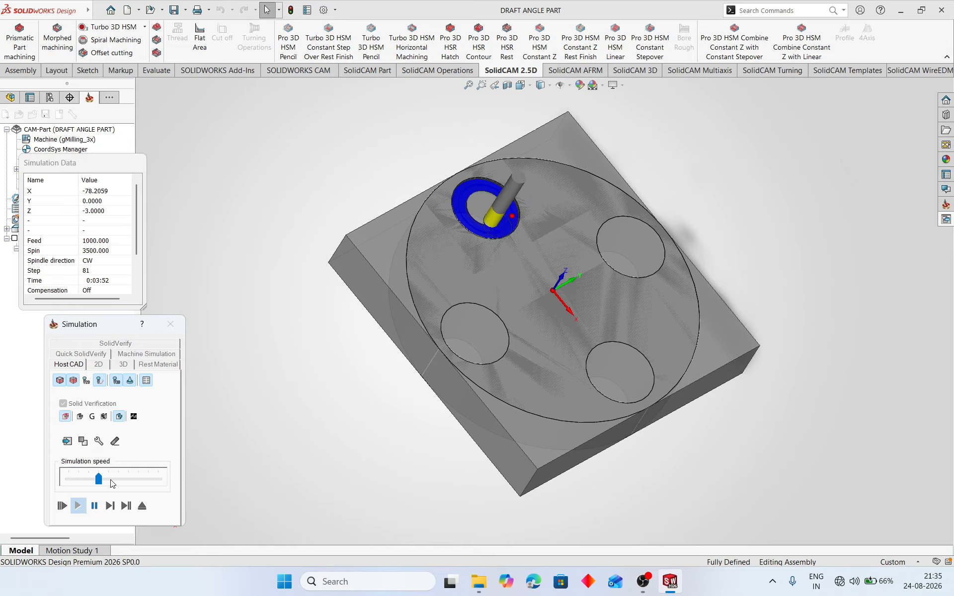
click(114, 484)
click(127, 484)
click(140, 485)
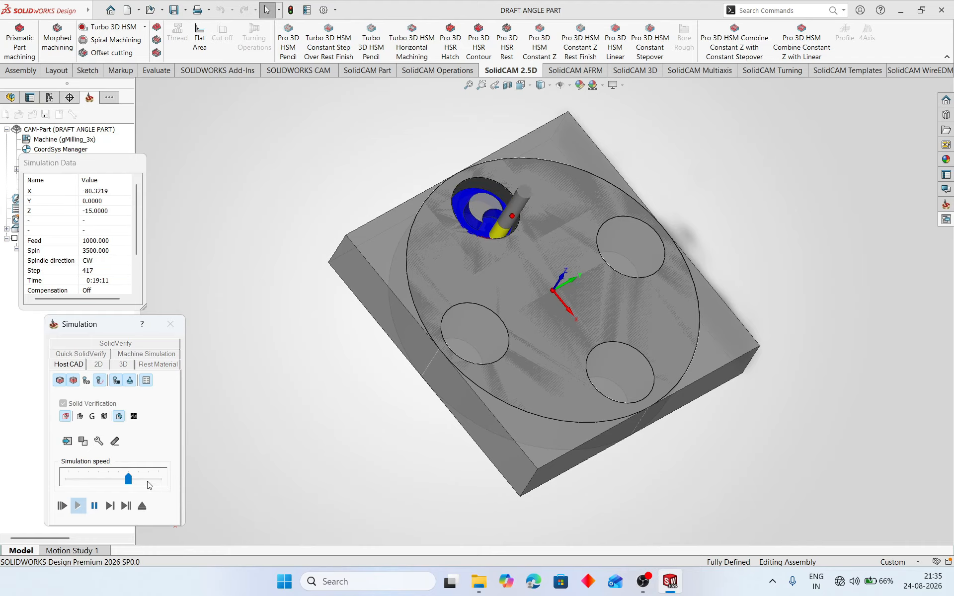
click(148, 485)
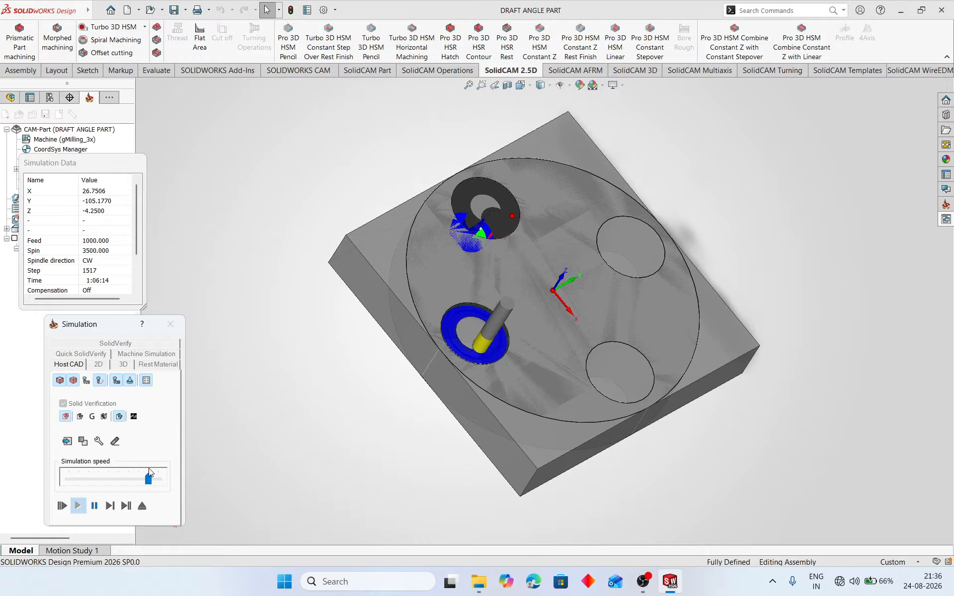
click(287, 413)
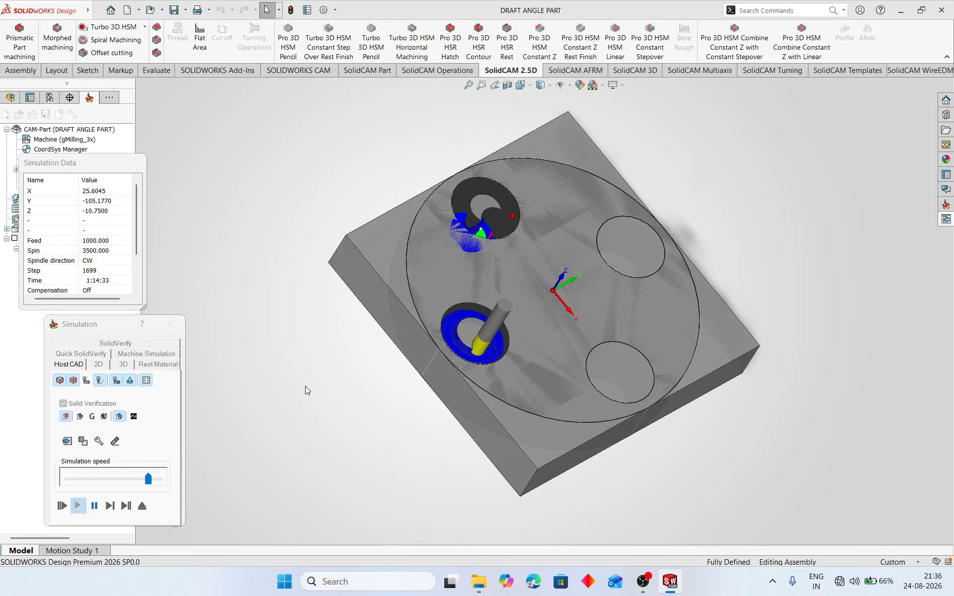
middle_drag(306, 381, 273, 396)
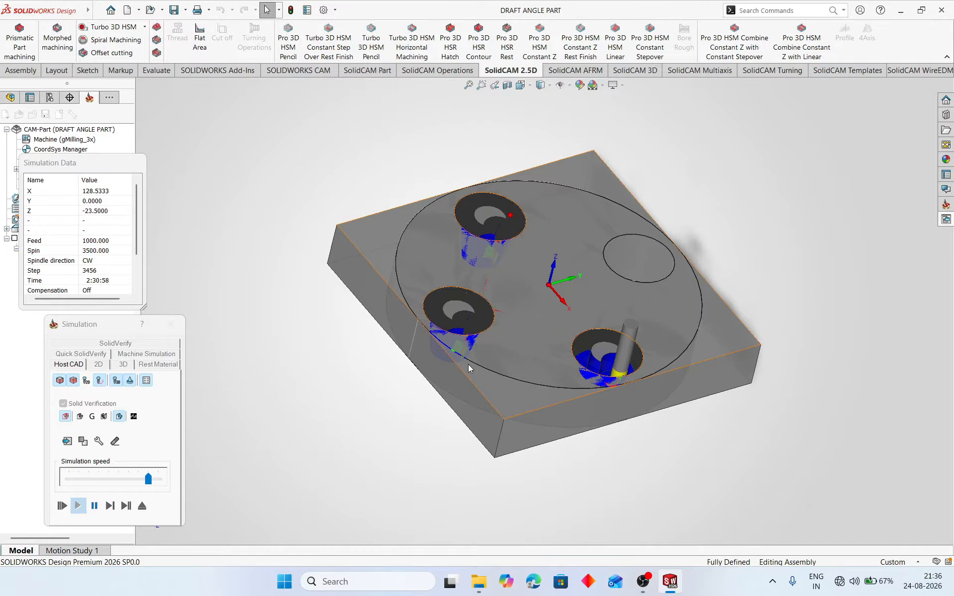
click(94, 506)
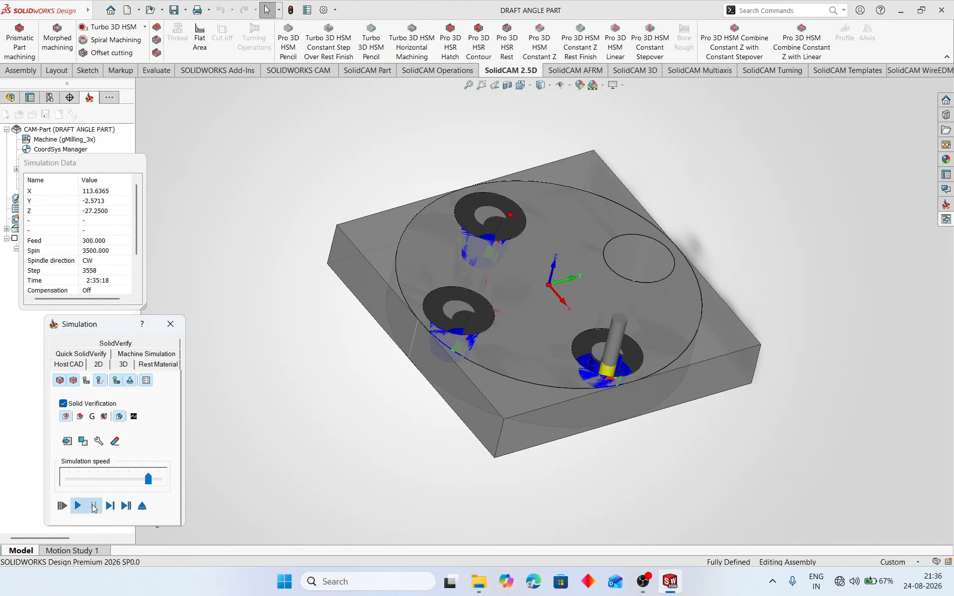
Run the Quick SolidVerify simulation at maximum speed through the hole machining and pause it in the last hole.
click(78, 355)
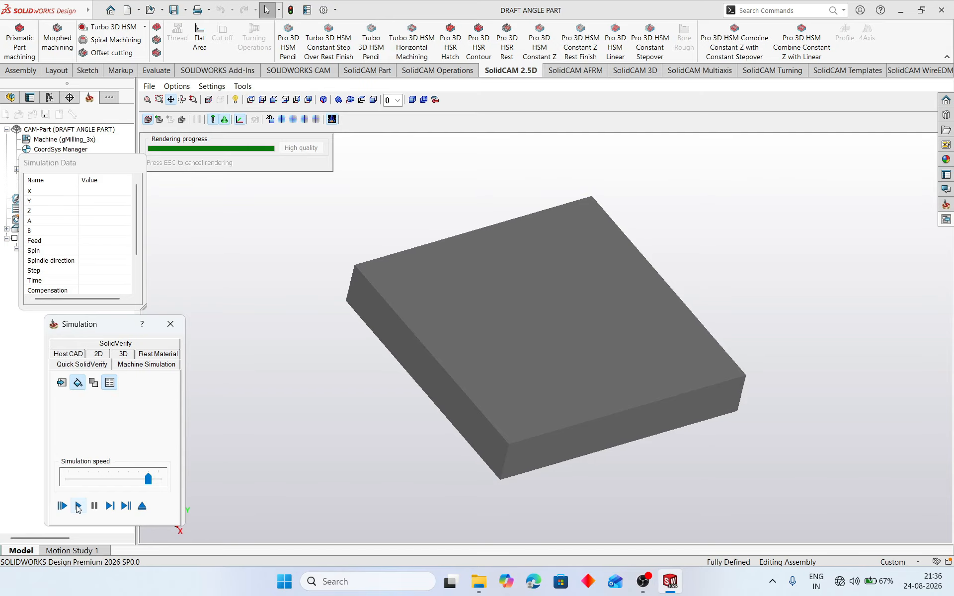
click(77, 506)
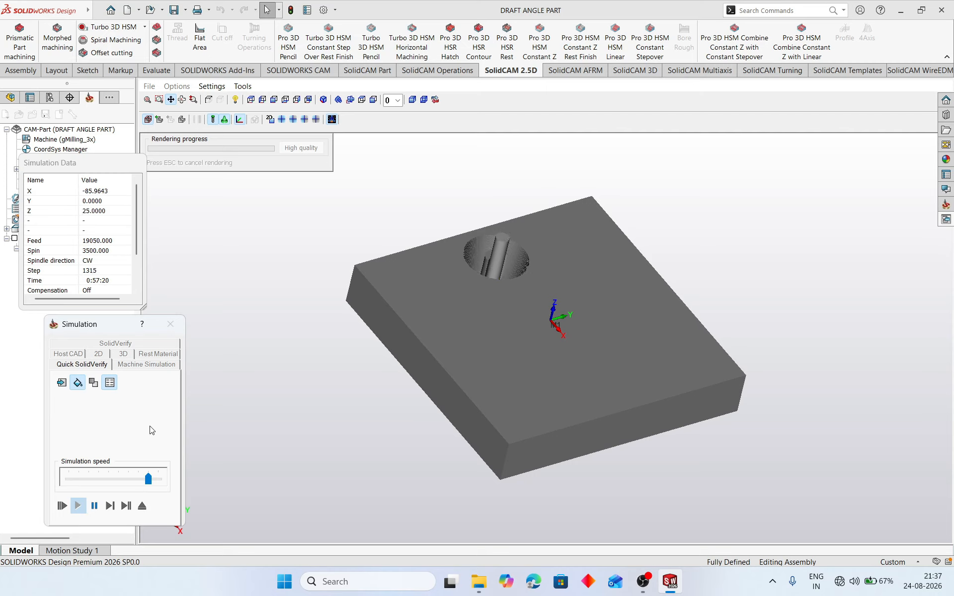
click(157, 481)
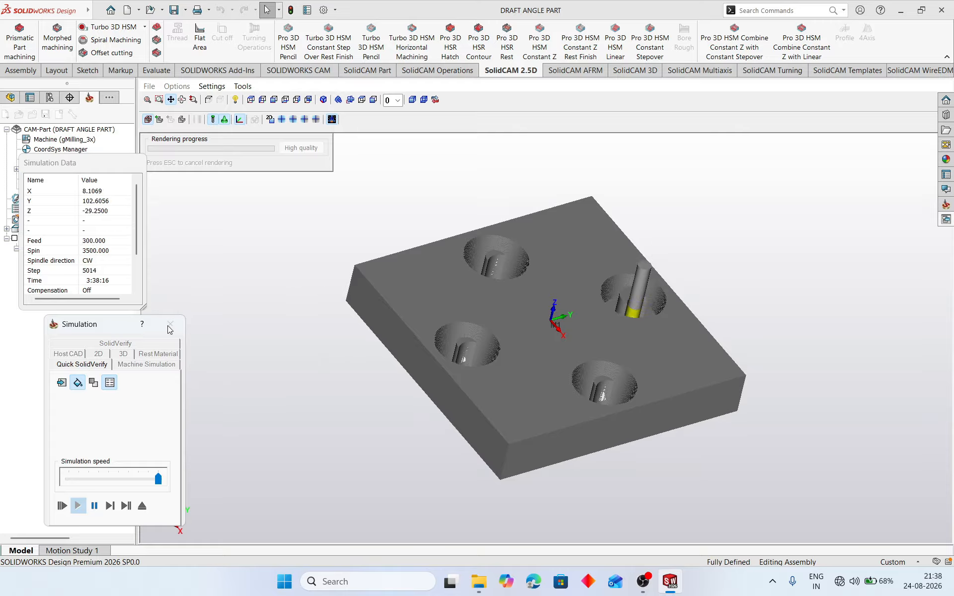
click(95, 507)
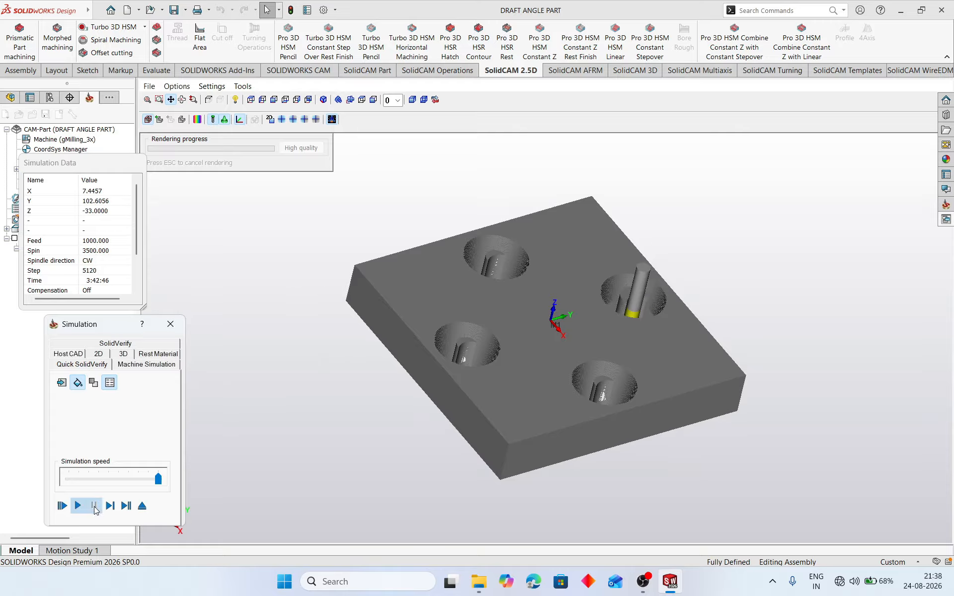